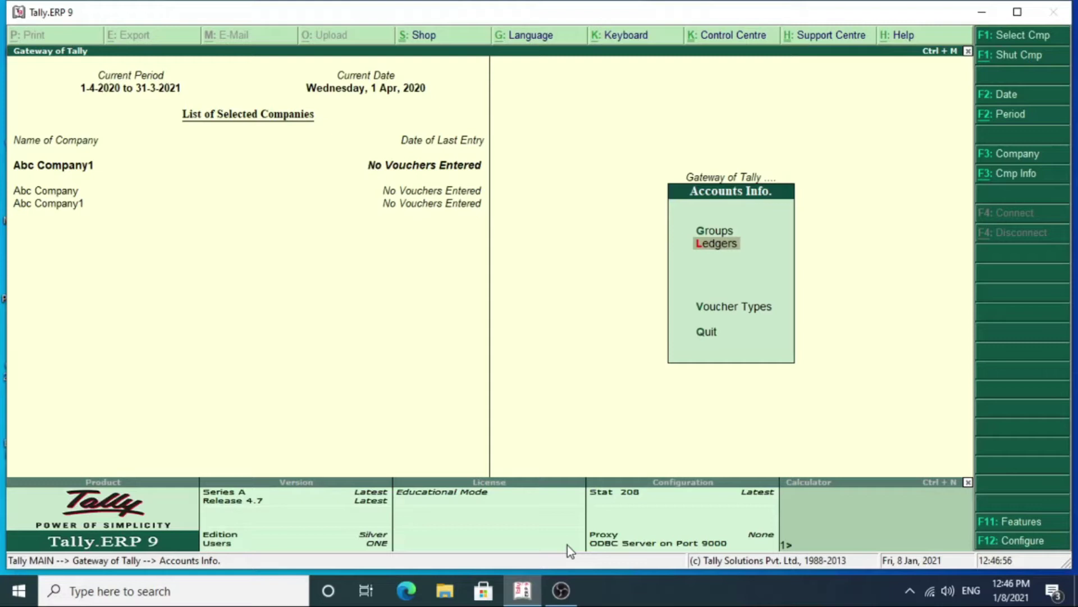
Step: Check the list of existing ledgers in Abc Company1
key("Return")
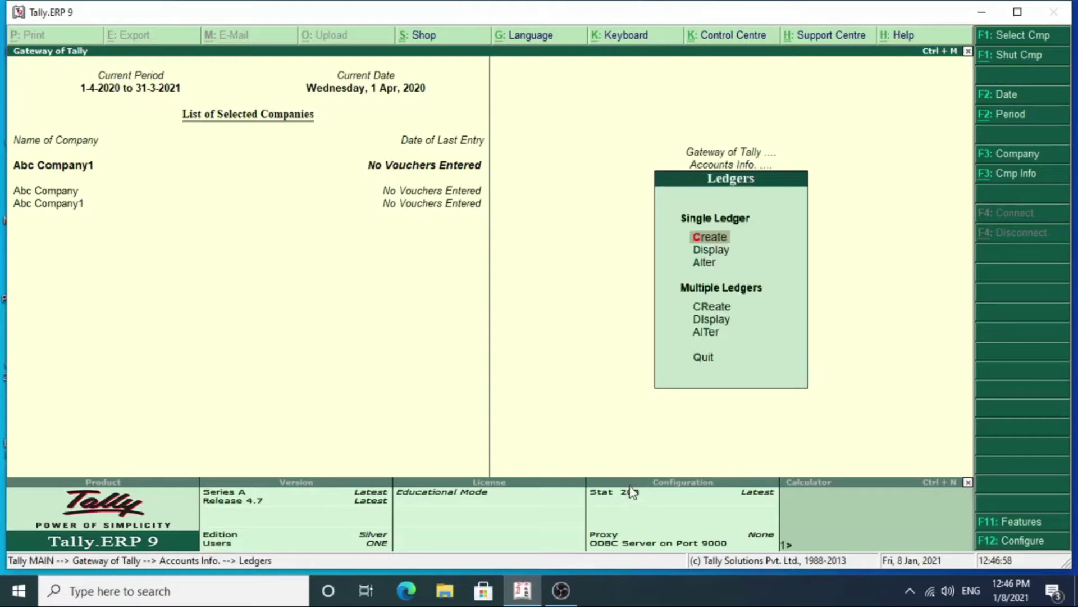
key("Down")
key("Return")
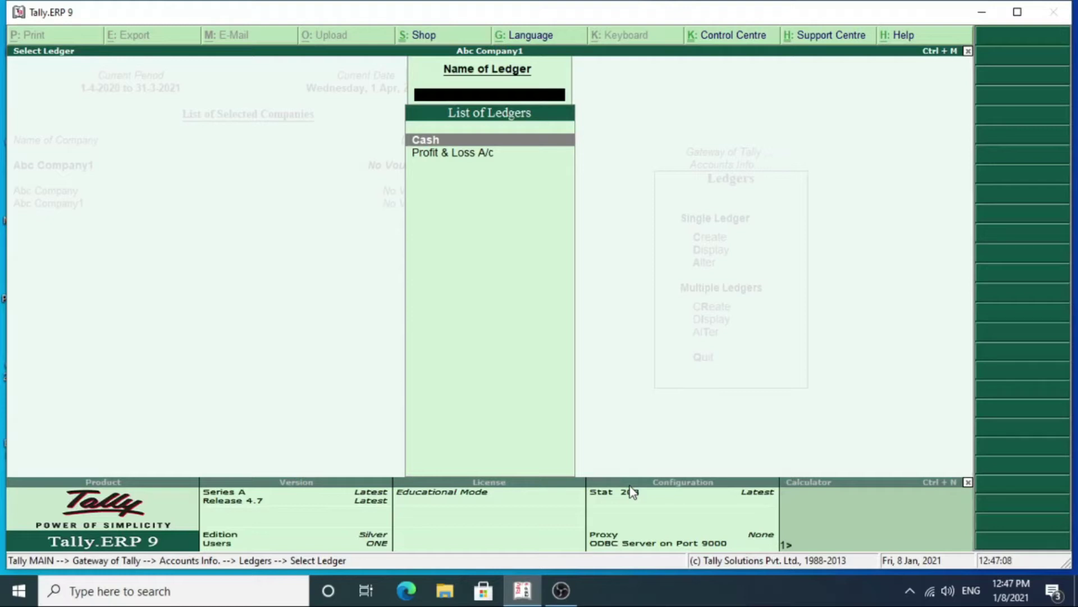
key("Escape")
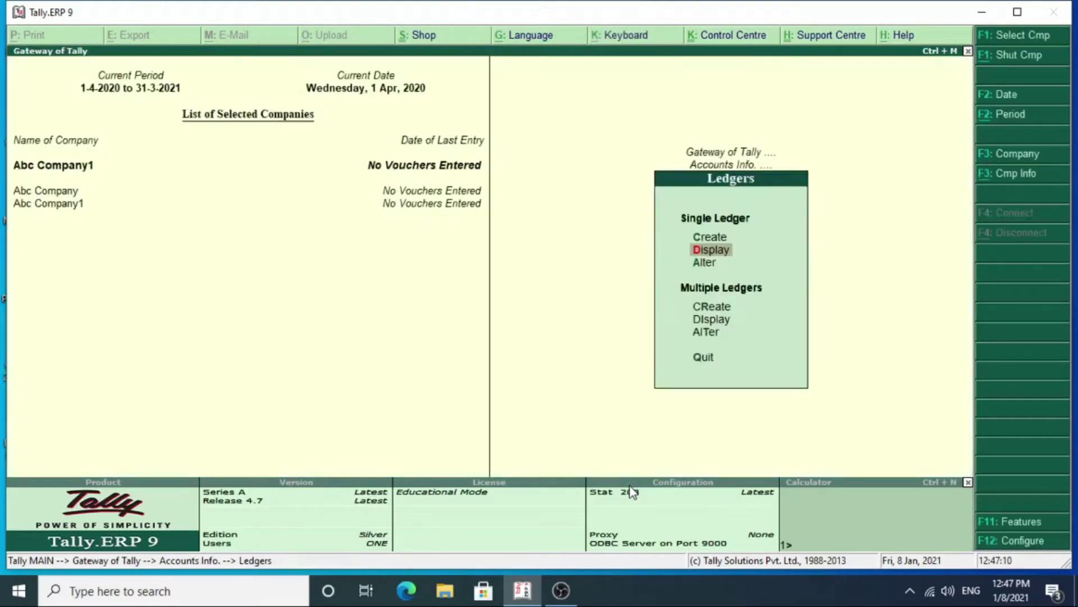
Step: Start a new single ledger named Capital under the Capital Account group, with inventory values not affected
key("Up")
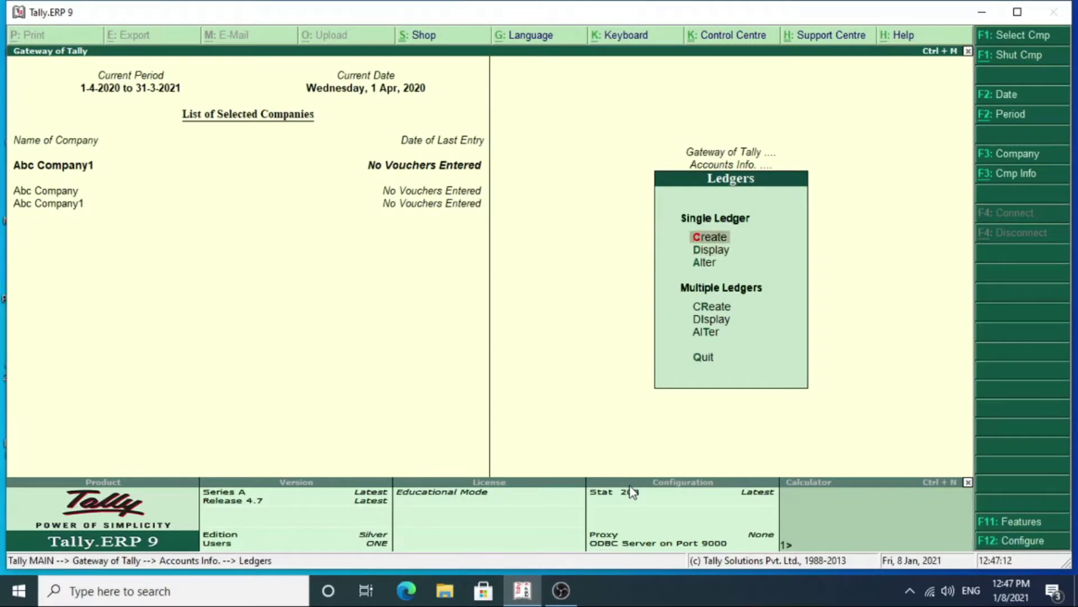
key("Return")
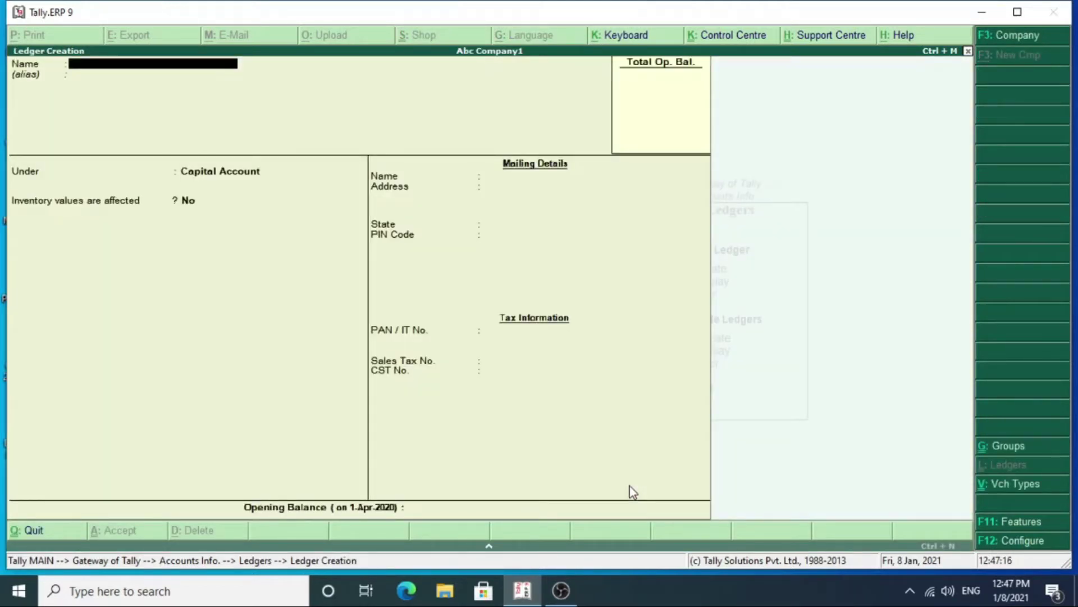
type("Capital")
key("Return")
key("Return")
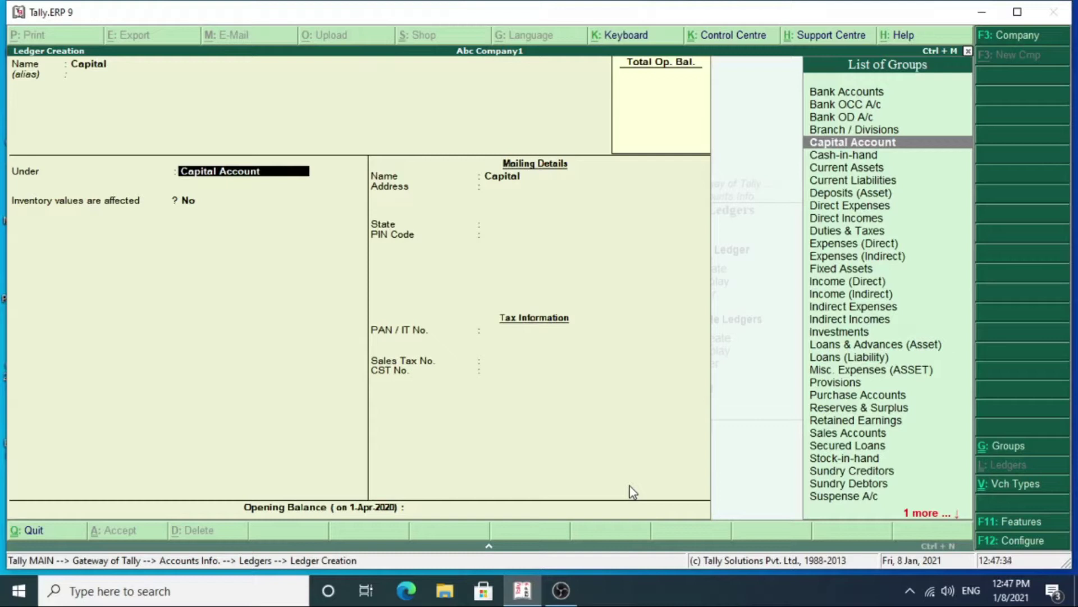
key("Return")
key("Return")
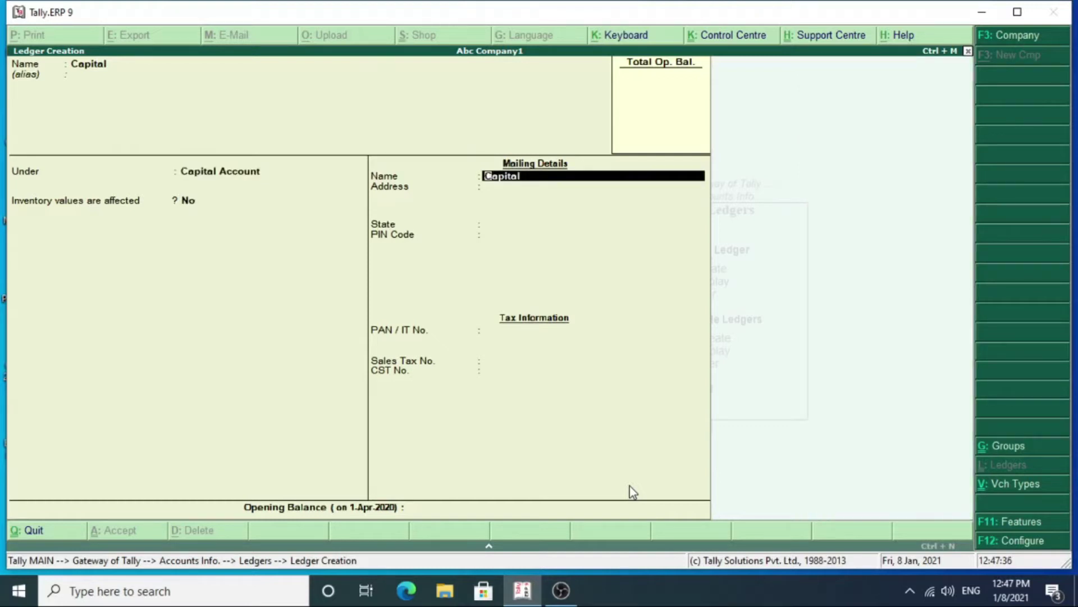
Step: Leave the Capital ledger's address and tax details blank, set its opening balance to 2,00,000 Cr and save it
key("Return")
key("Return")
key("Return")
key("Return")
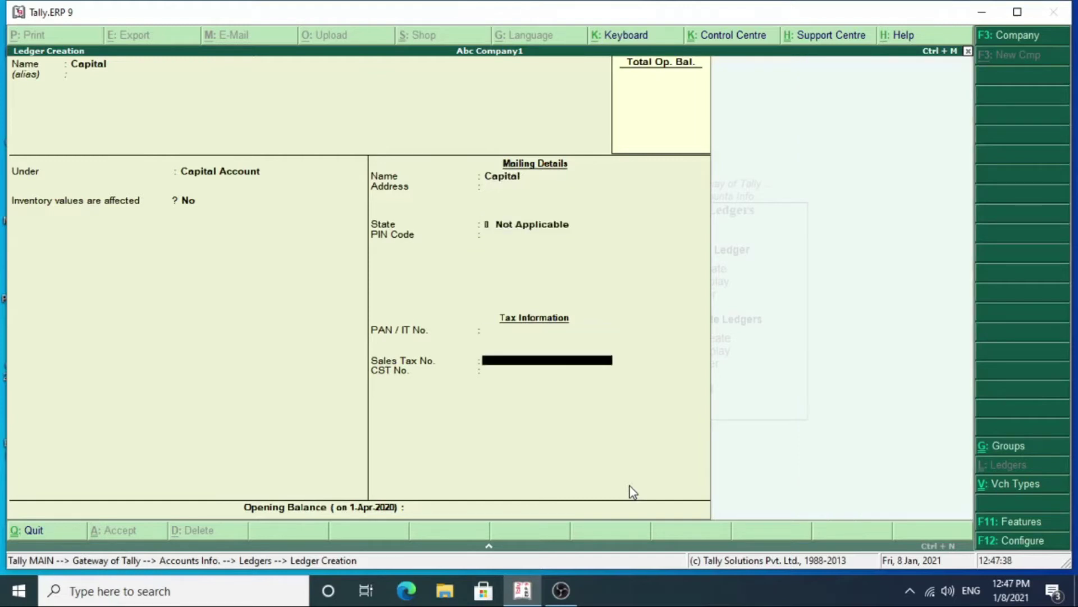
key("Return")
key("Return")
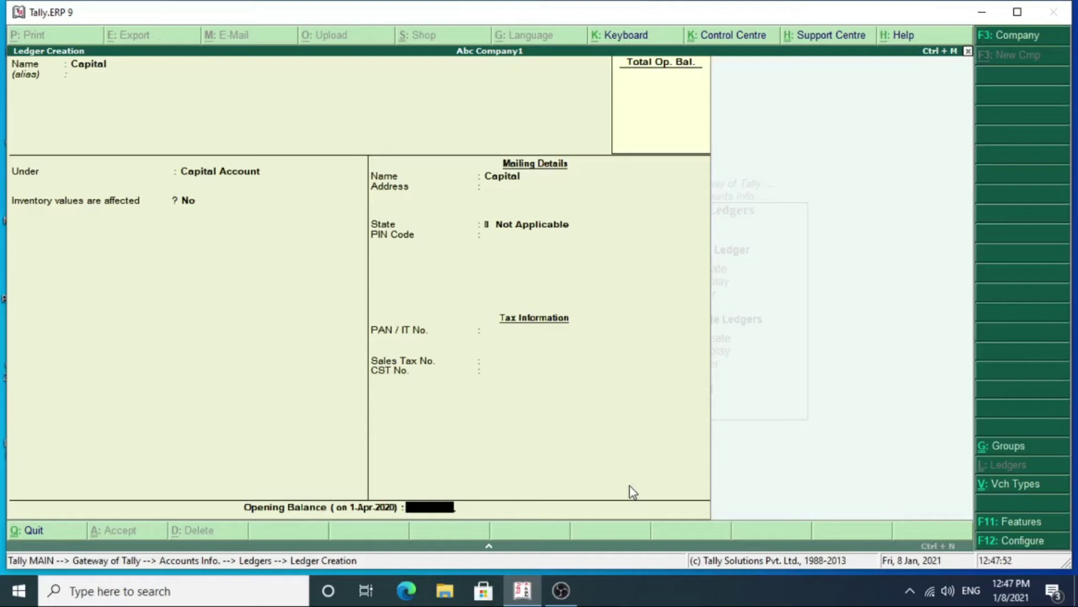
type("200000")
key("Return")
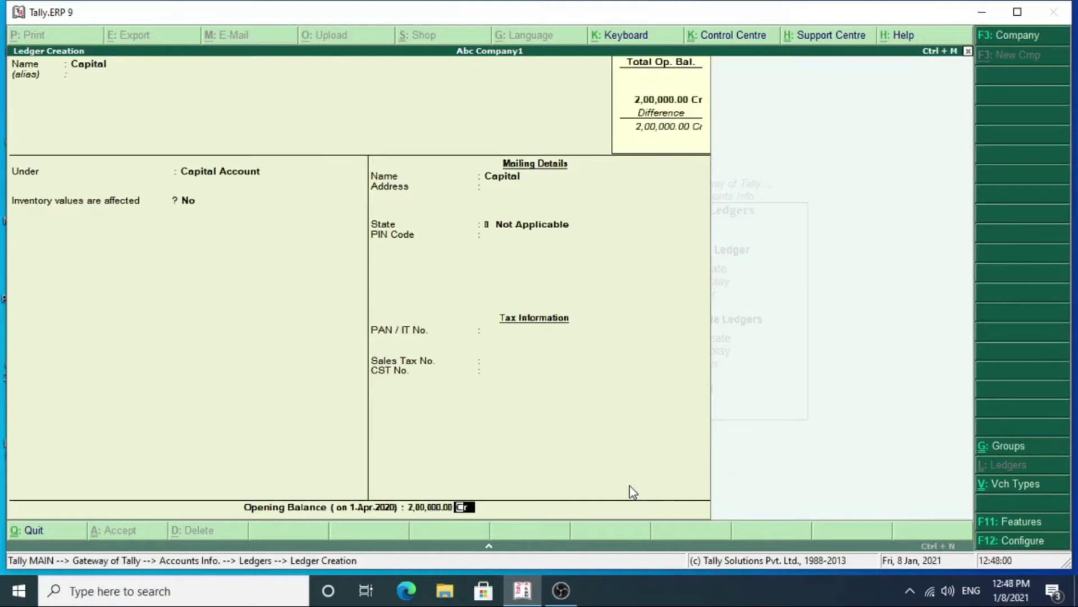
key("Return")
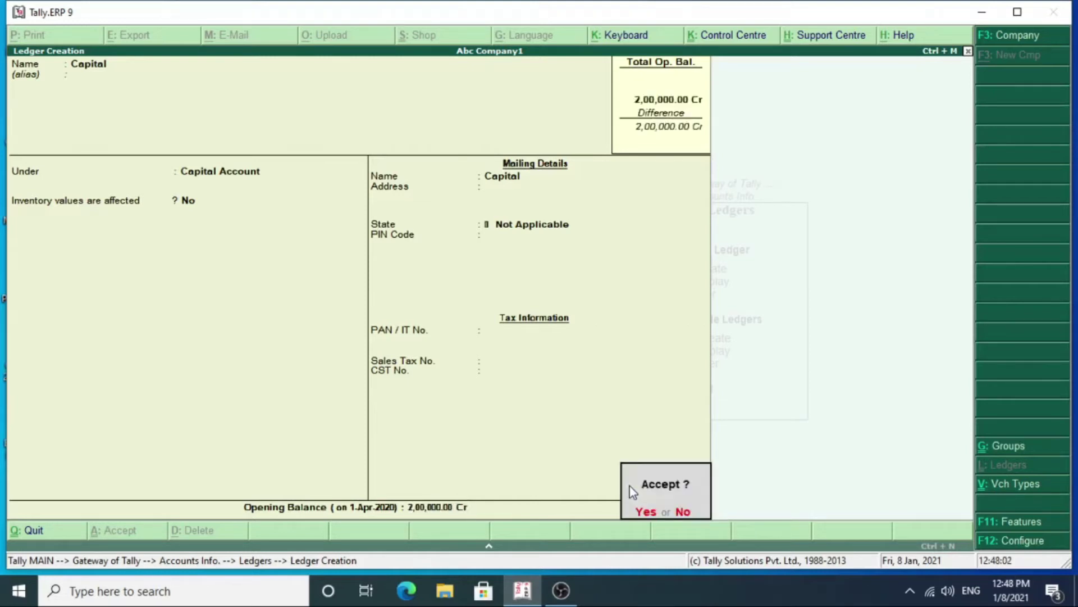
key("Return")
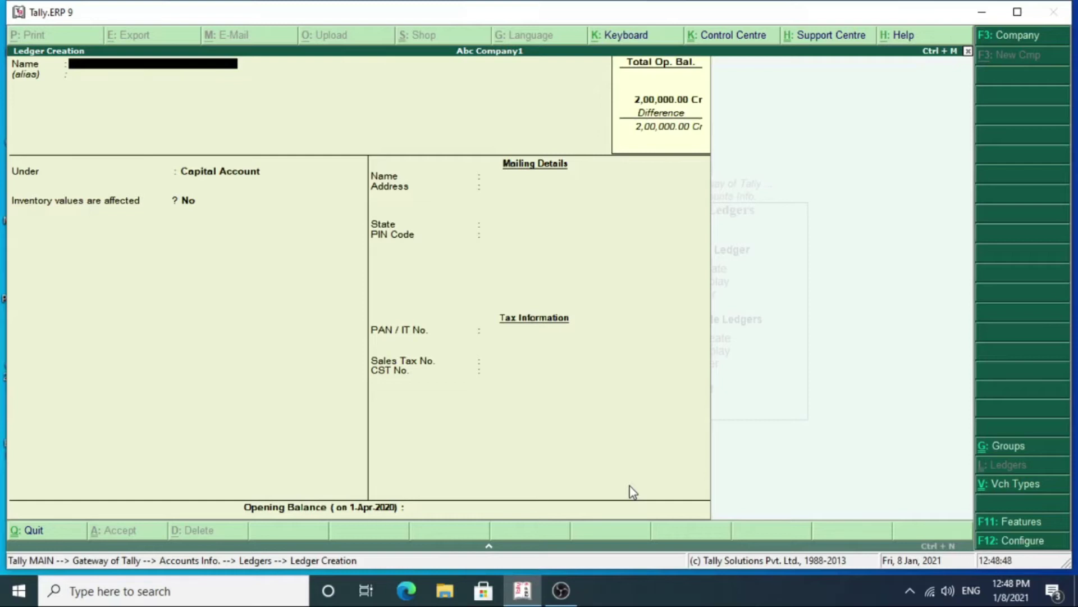
Step: Enter the creditor's name for a new ledger and place it under Sundry Creditors, keeping bill-by-bill balances on
type("Mohit")
key("Return")
key("Return")
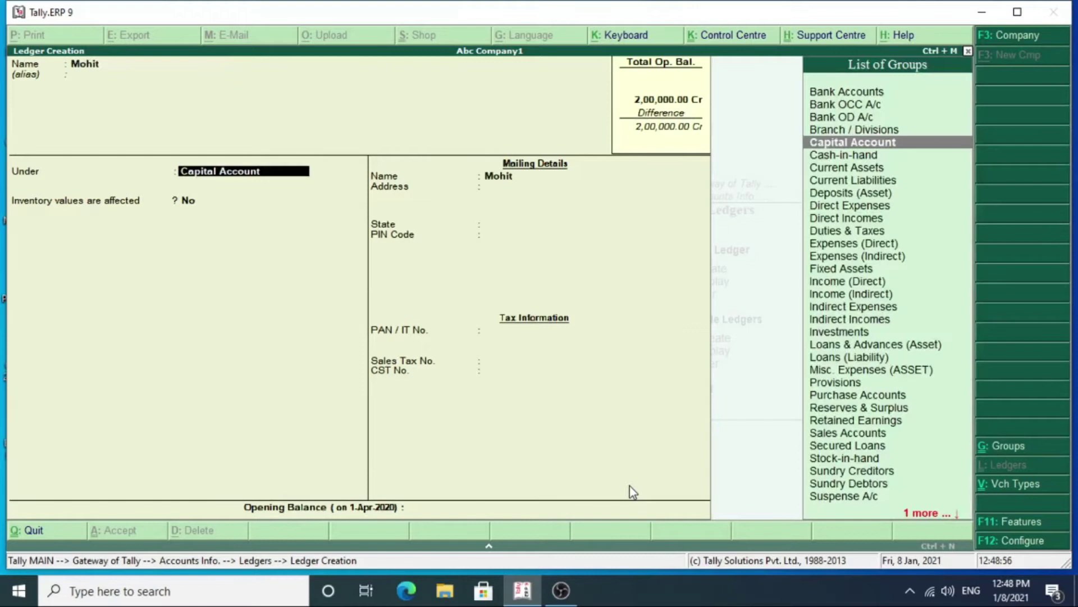
type("Sun")
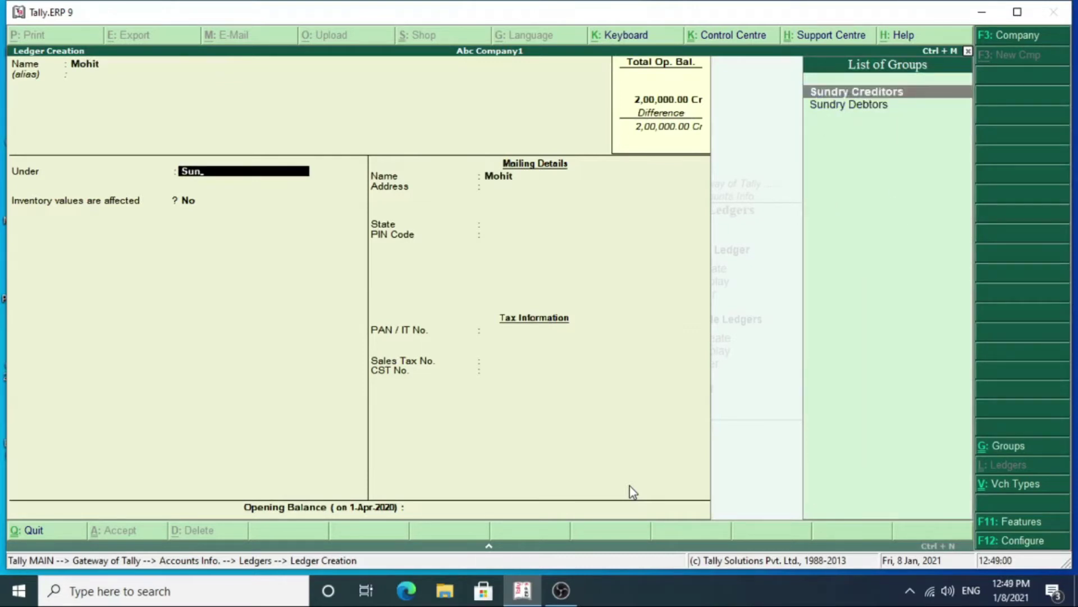
key("Return")
key("Return")
key("Return")
key("Return")
Step: Leave the creditor ledger's address and tax details blank, set its opening balance to 2,000 Cr and save it
key("Return")
key("Return")
key("Return")
key("Return")
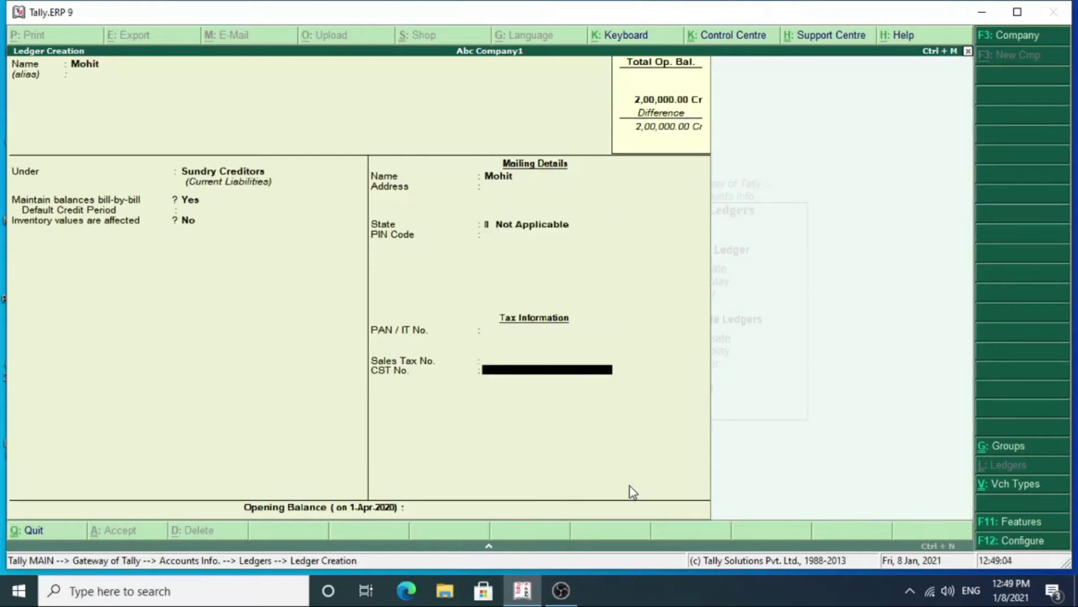
key("Return")
key("Return")
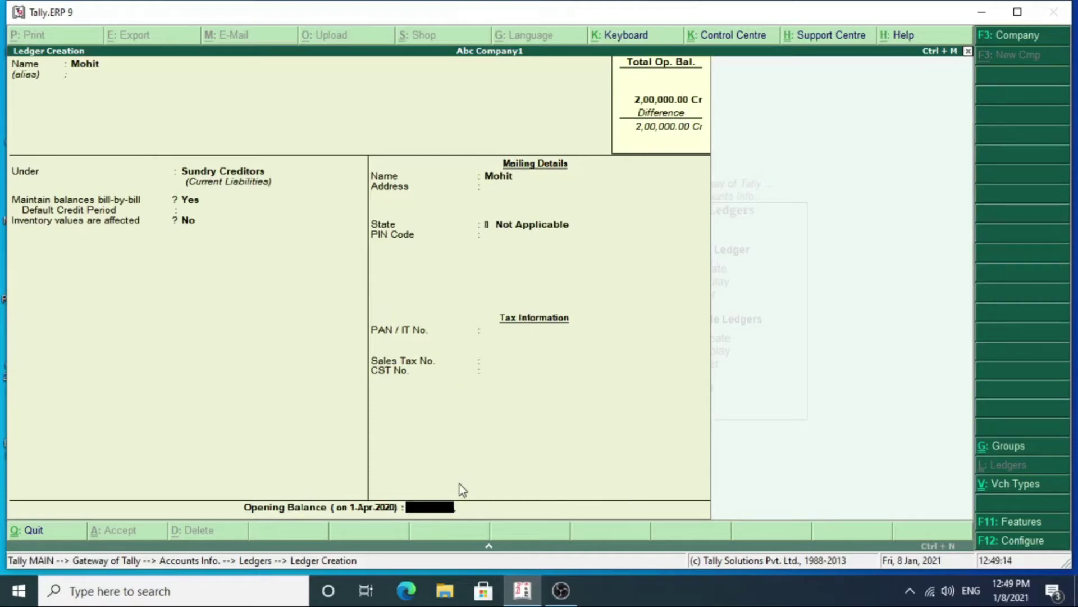
type("2000")
key("Return")
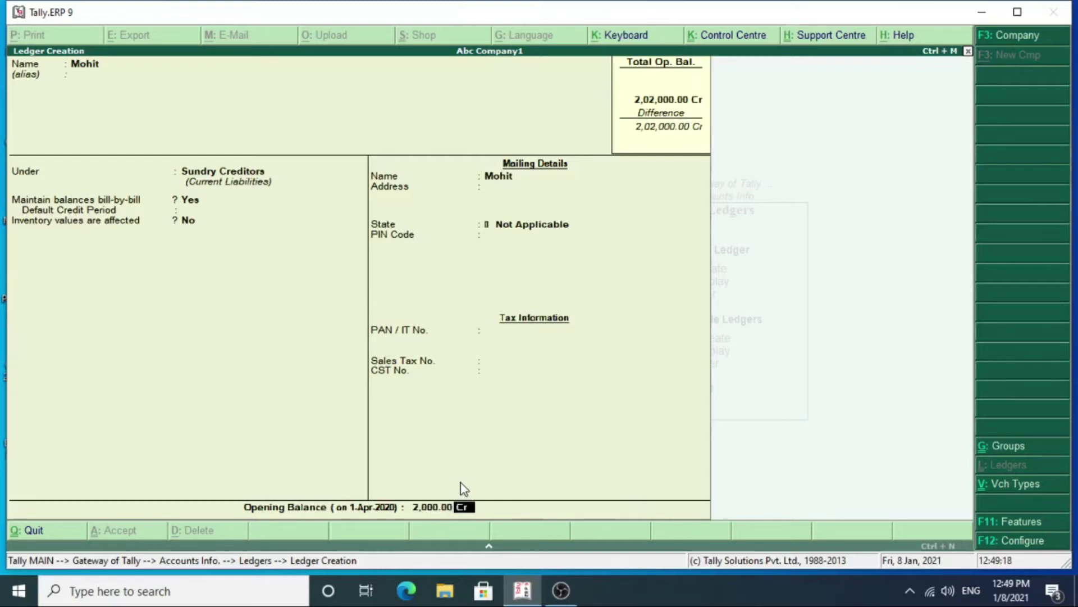
key("Return")
key("Return")
key("Return")
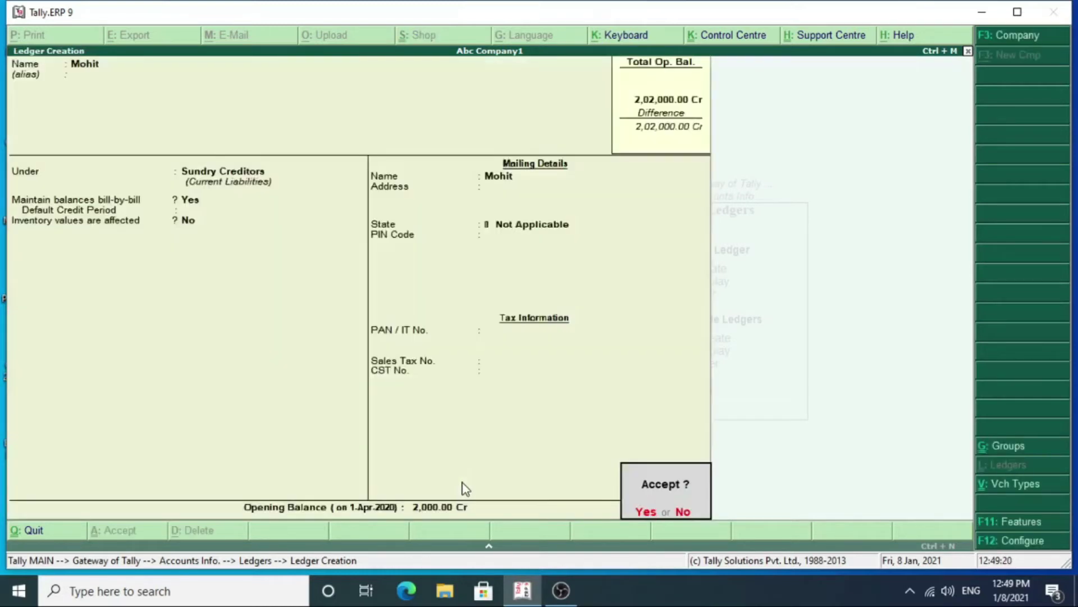
key("Return")
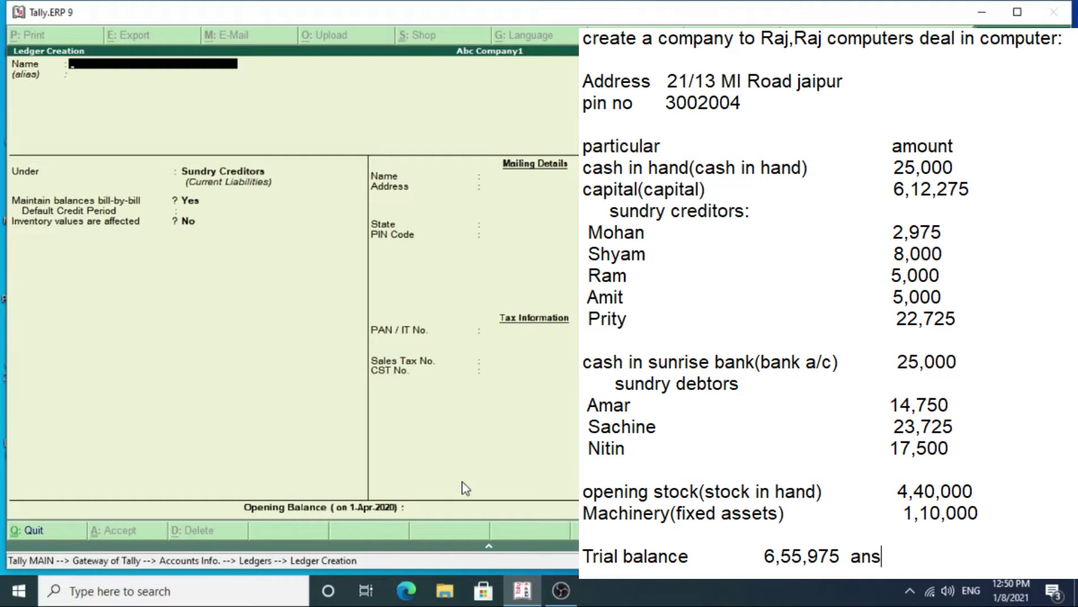
Step: Quit ledger creation and return to the main Gateway of Tally
left_click(465, 488)
key("Escape")
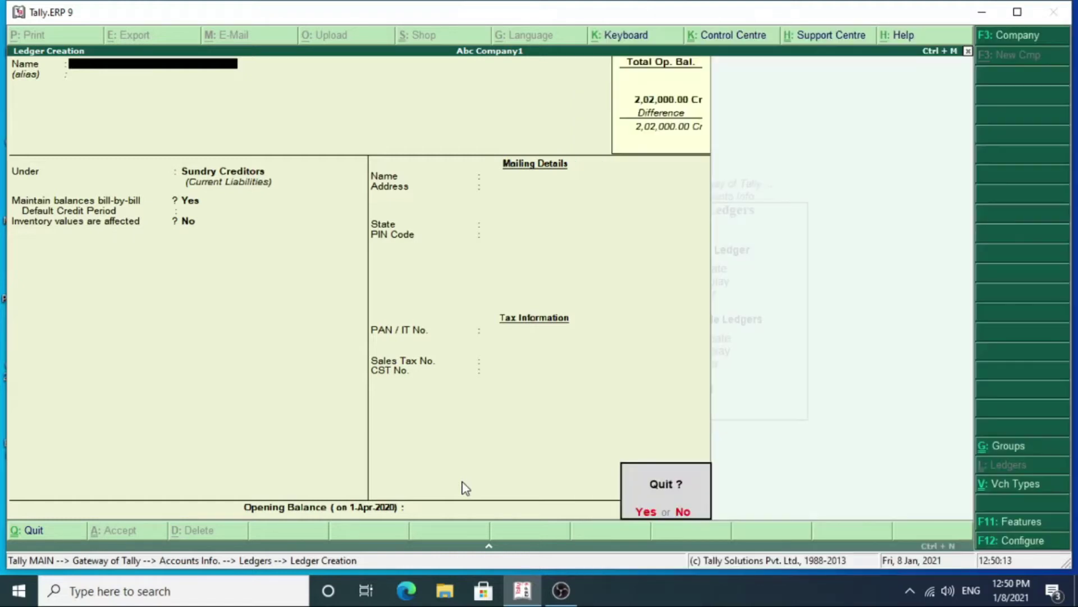
key("Return")
key("Escape")
key("Escape")
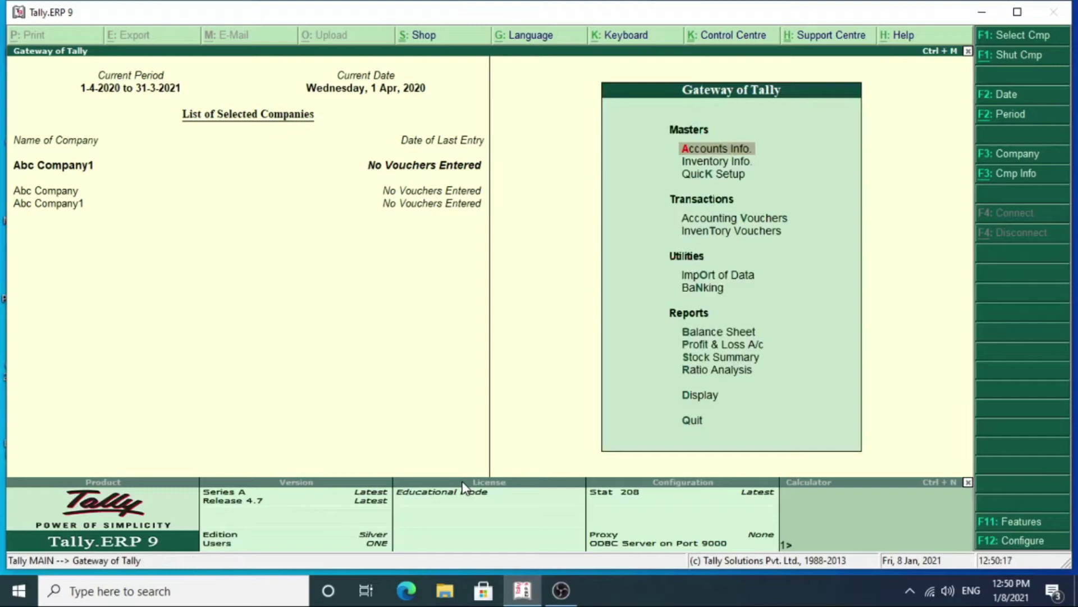
Step: Start creating a new company named Raj Computers, using the same text as its mailing name
key("alt+F3")
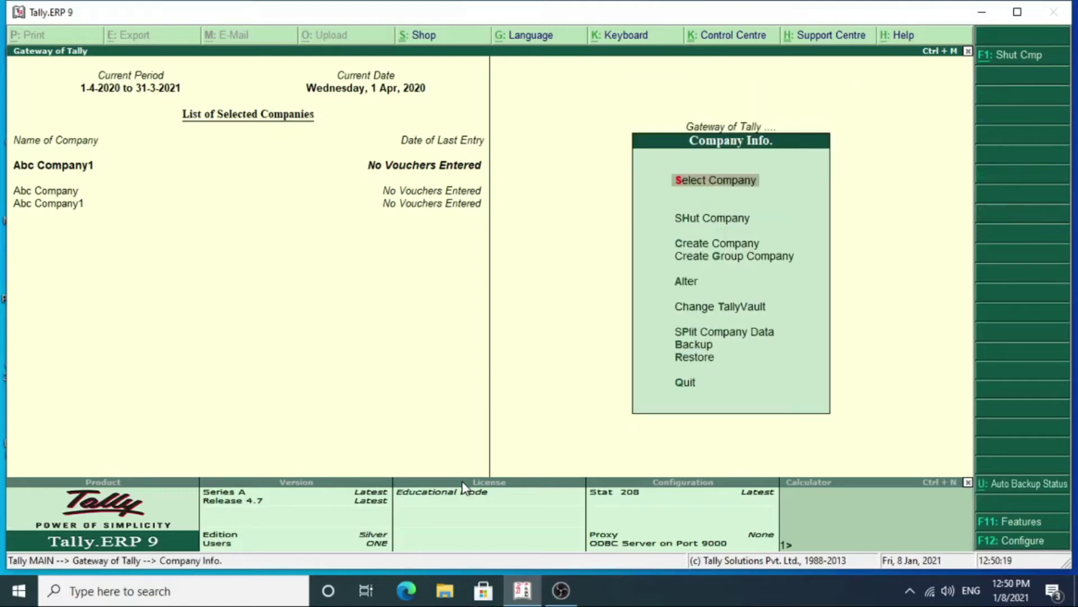
key("Down")
key("Down")
key("Down")
key("Up")
key("Return")
type("Raj")
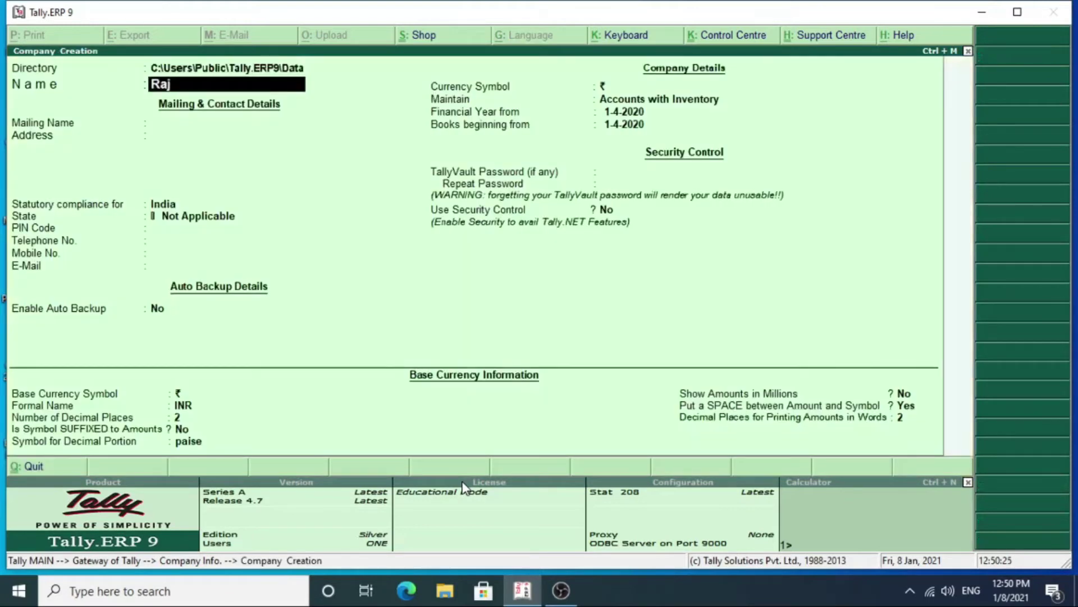
type(" Computers")
key("Return")
key("Return")
key("Return")
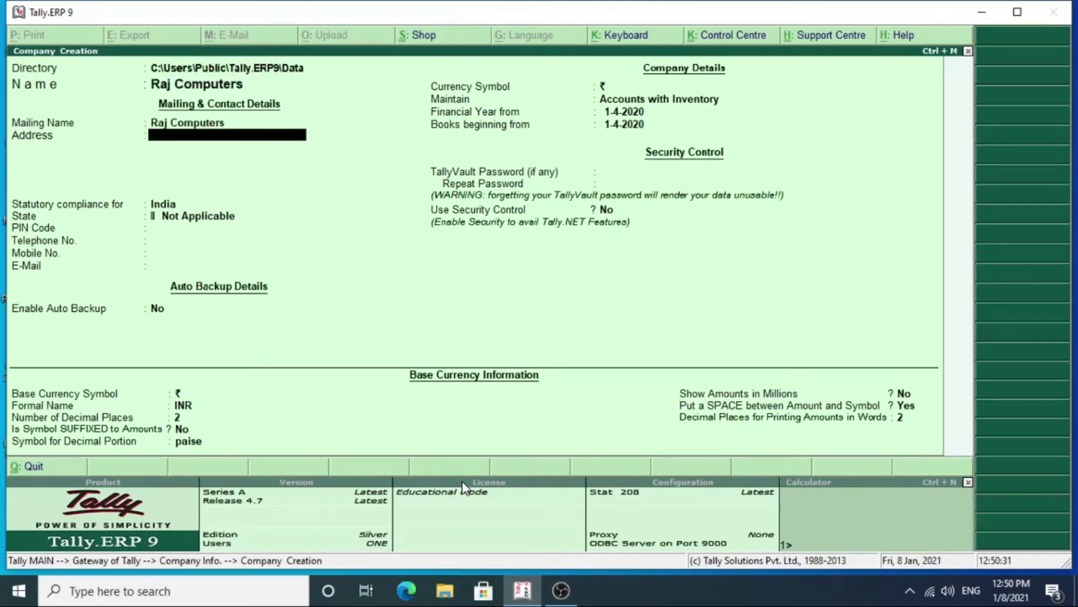
Step: Keep the default company details, leaving address, contact and password fields blank and security control at No, and create the company
key("Return")
key("Return")
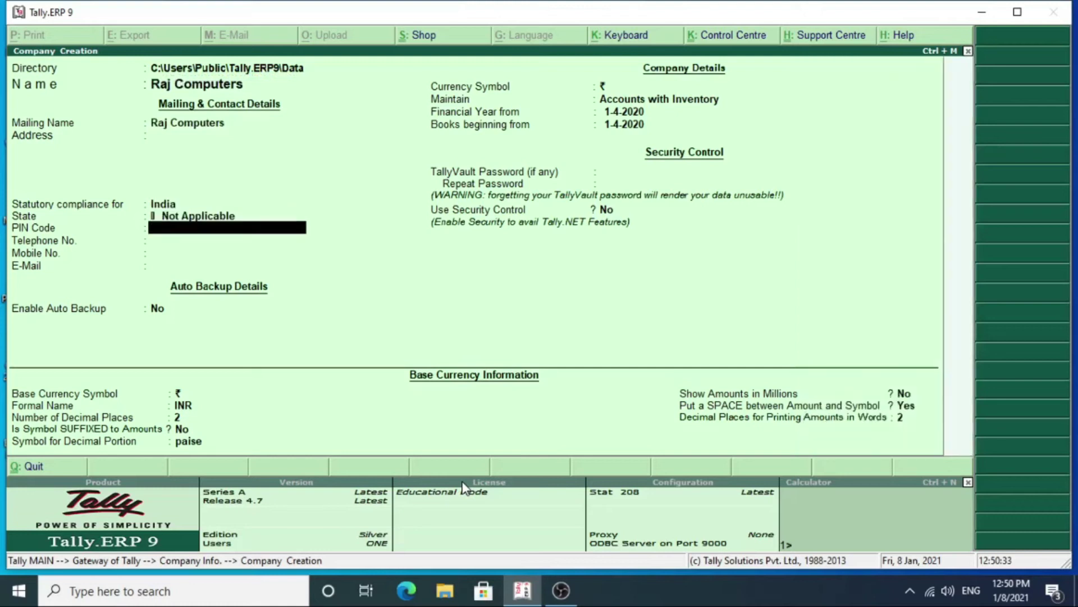
key("Return")
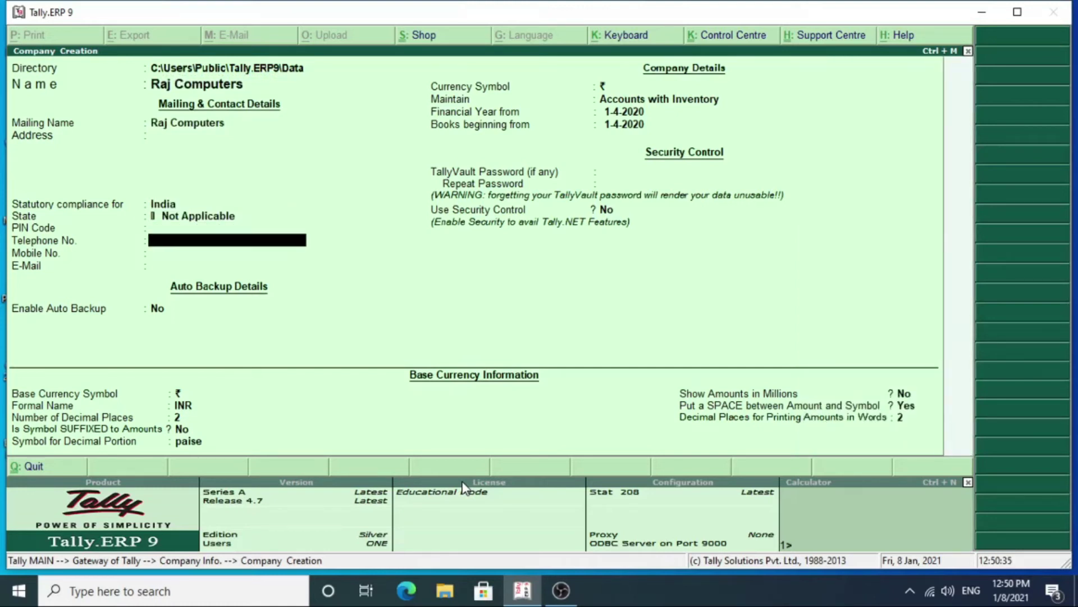
key("Return")
key("Return")
key("Return")
key("Return")
key("Return")
key("Return")
key("Return")
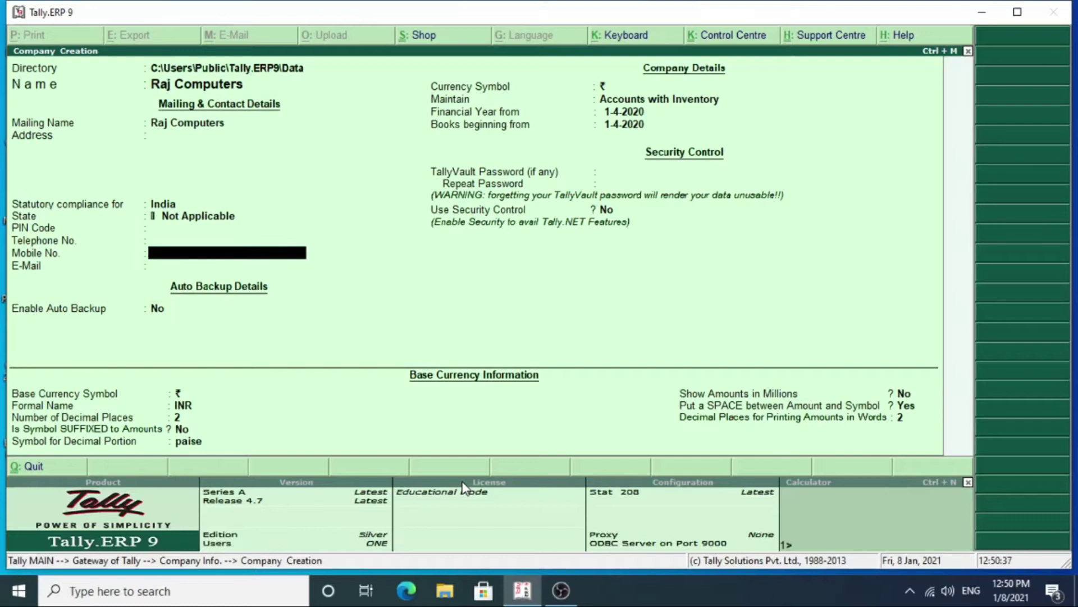
key("Return")
key("Return")
key("Return")
key("Return")
key("Return")
key("Return")
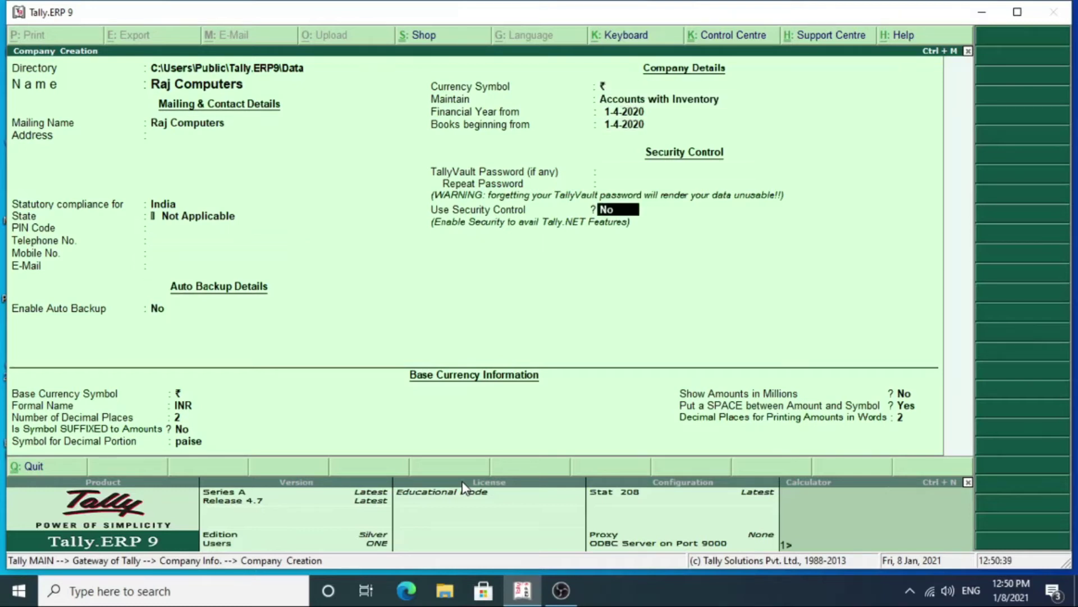
key("Return")
key("Return")
key("Return")
key("Return")
key("Return")
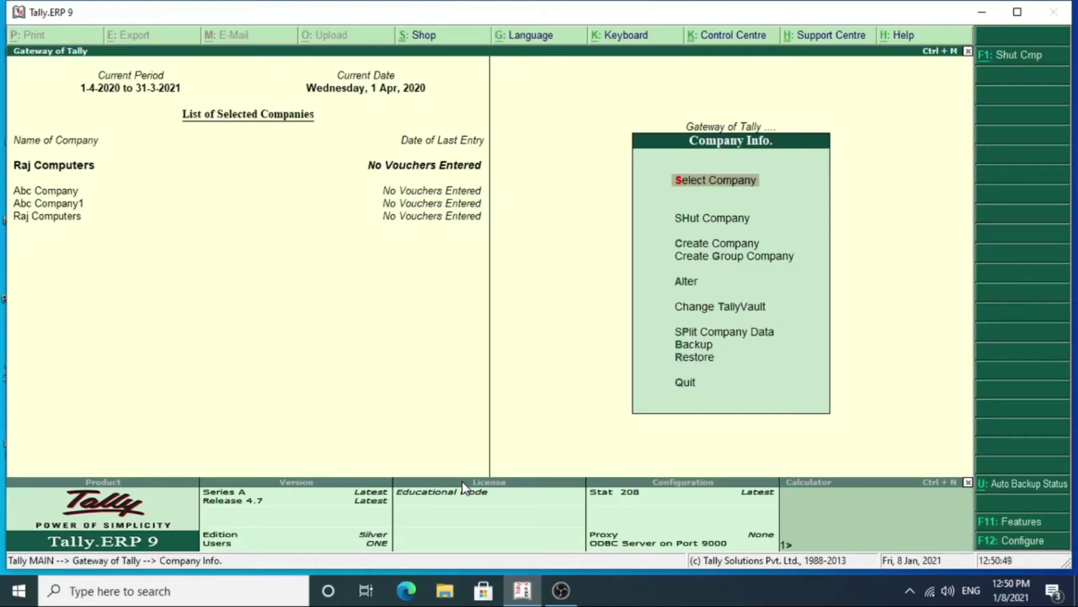
Step: Leave the company options and open the ledger options for Raj Computers
key("Escape")
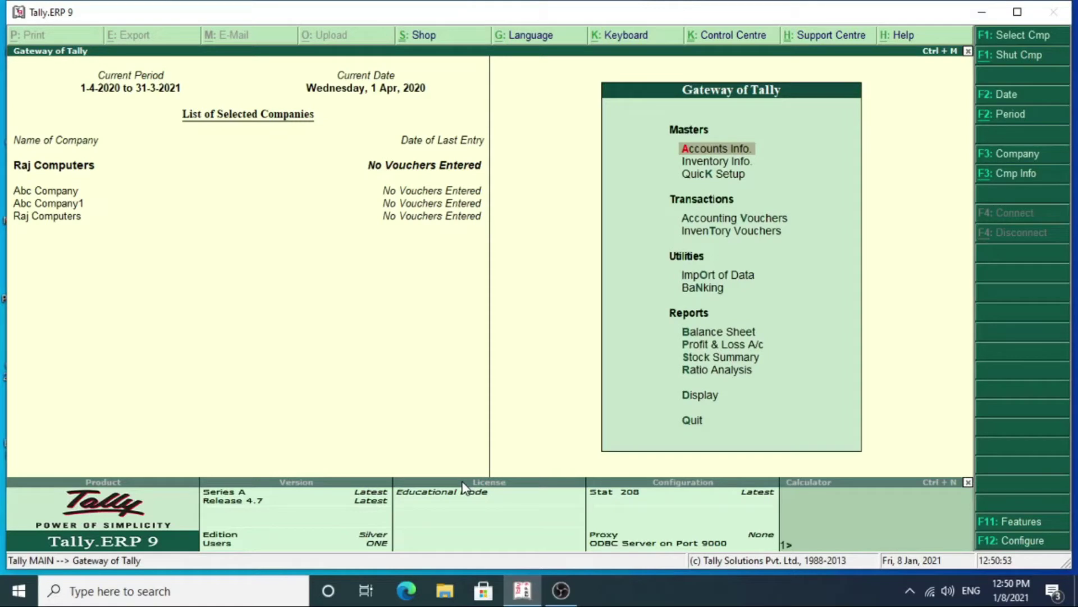
key("Return")
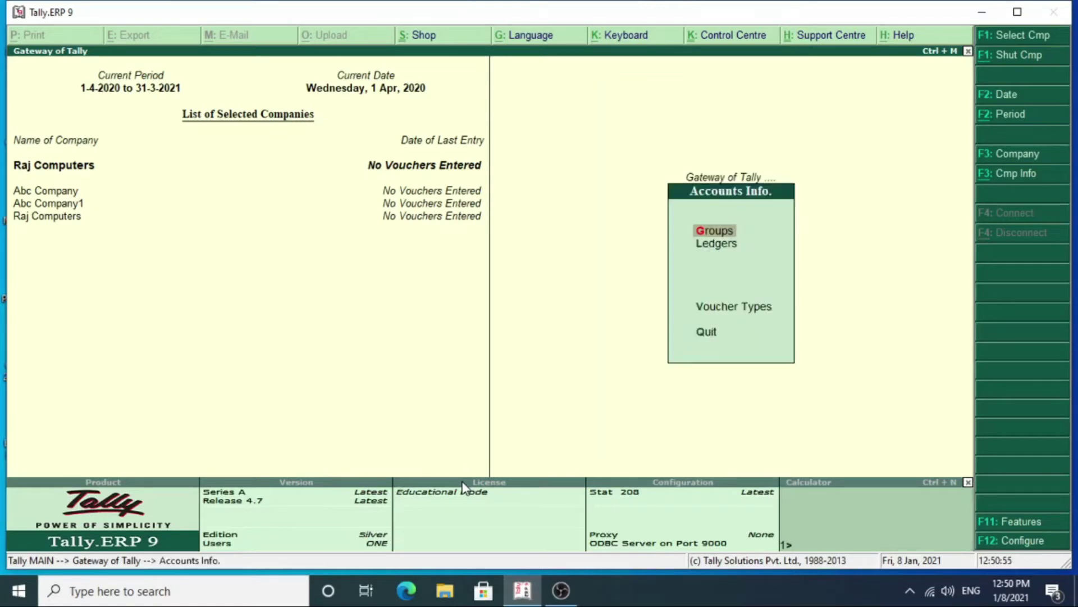
key("Down")
key("Return")
key("Return")
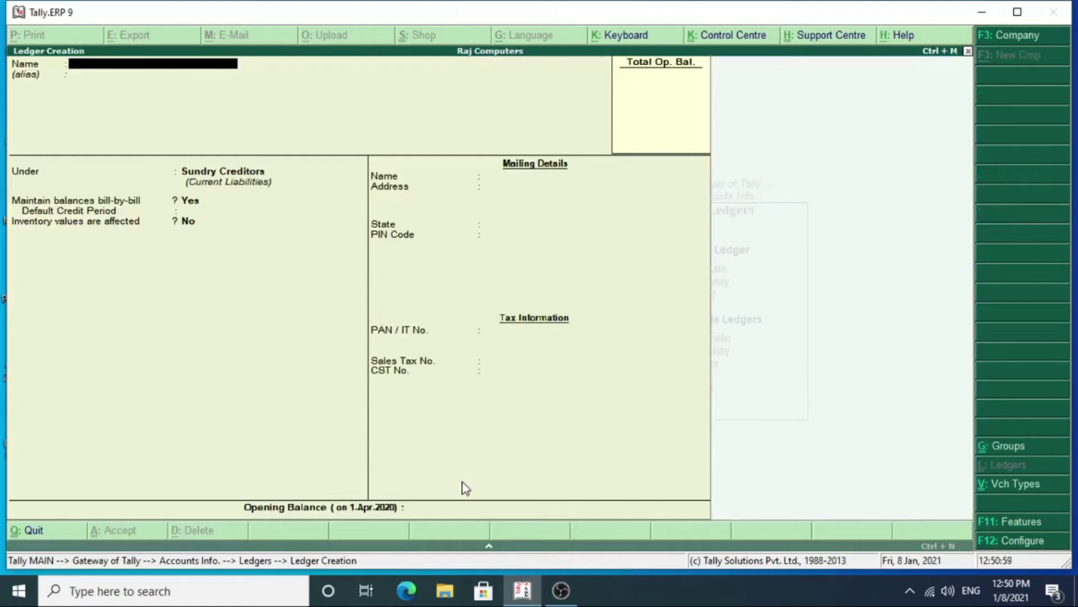
key("Escape")
key("y")
Step: Leave ledger creation and alter the existing Cash ledger, setting its opening balance to 25,000 Dr and saving it
key("Down")
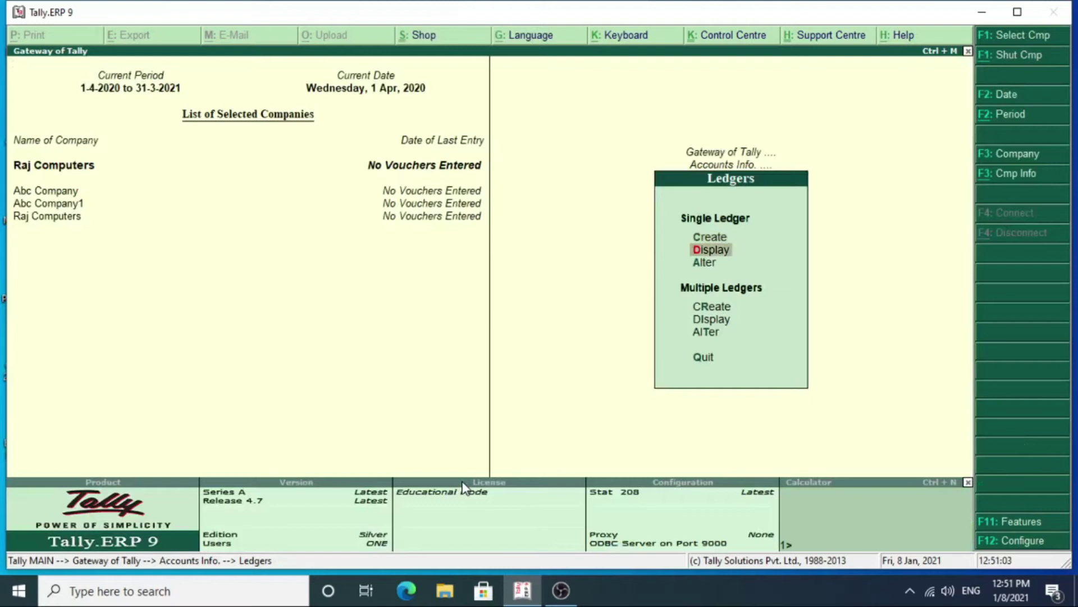
key("Down")
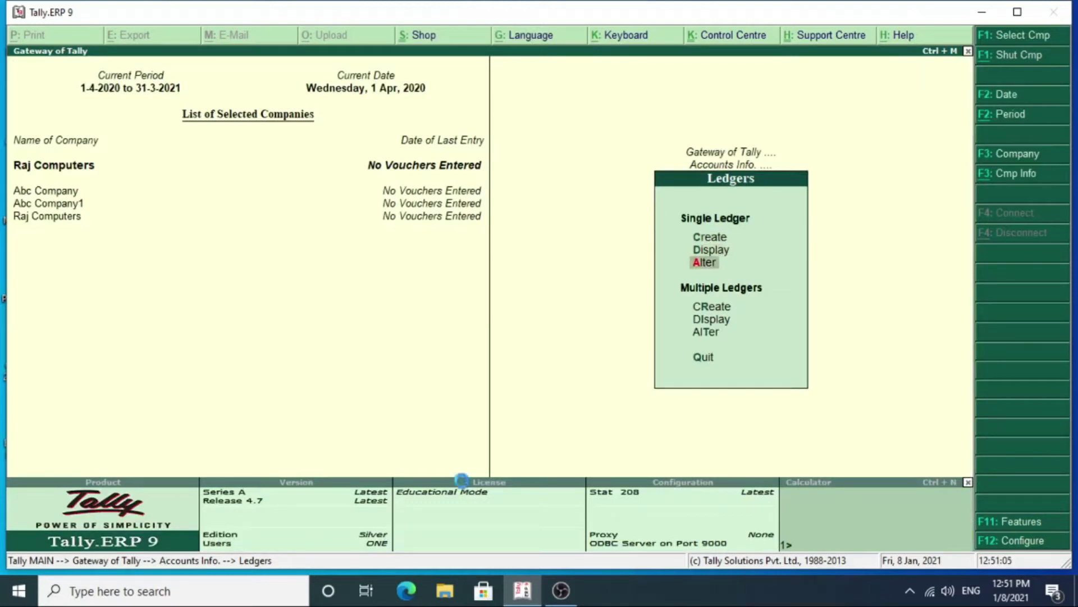
key("Return")
key("Return")
key("Return")
key("Return")
key("Return")
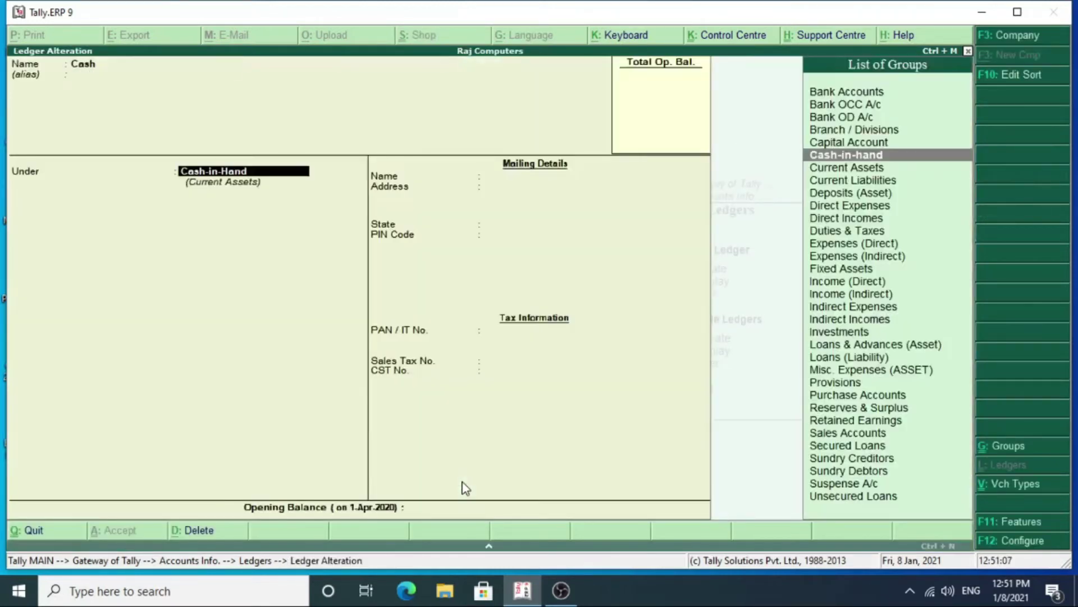
key("Escape")
type("25,000")
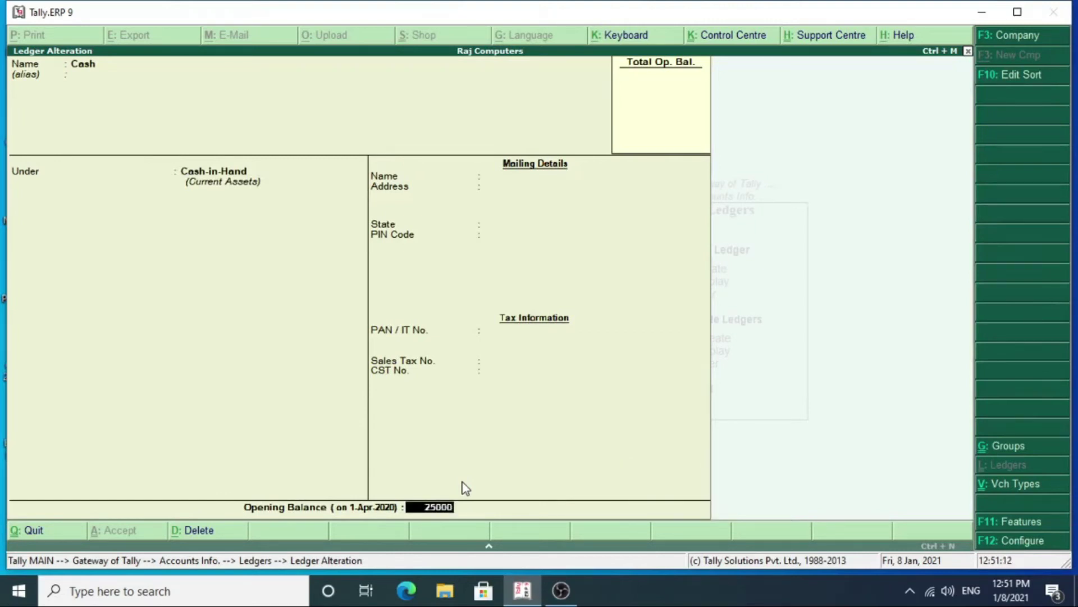
key("Return")
key("Return")
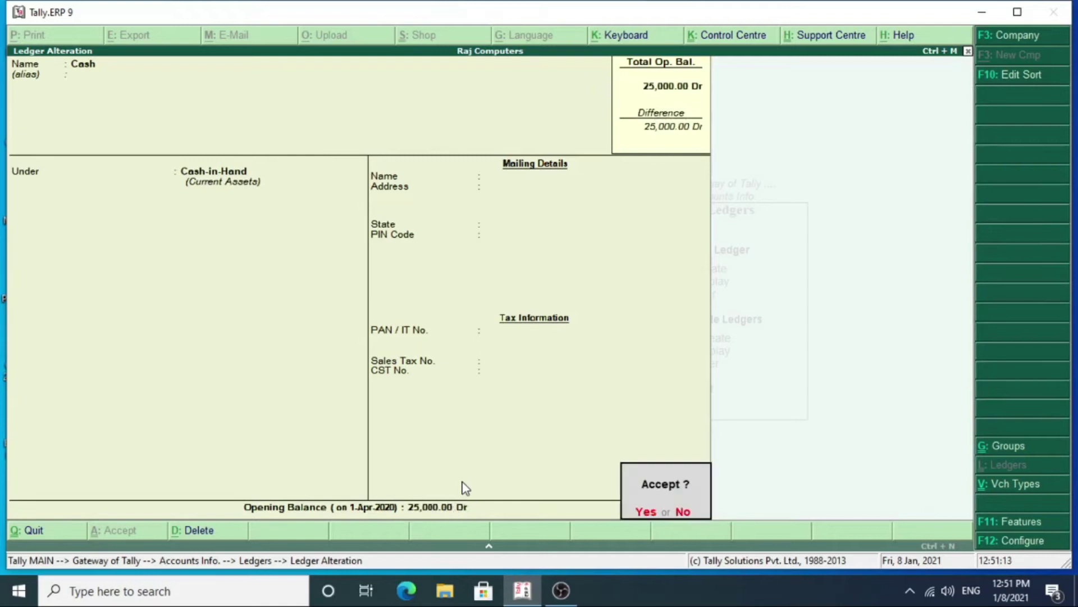
key("Return")
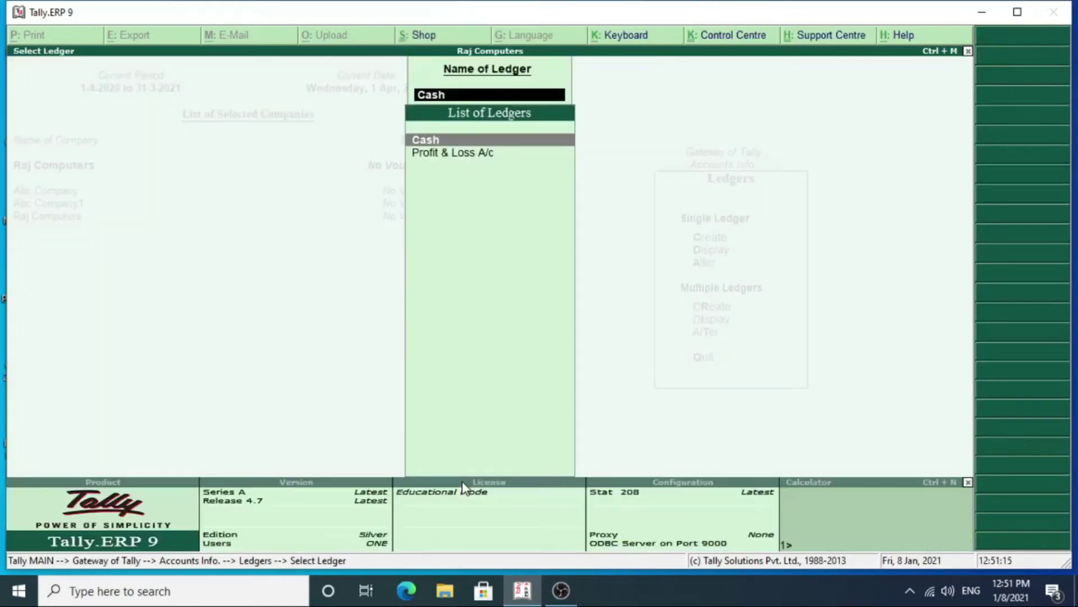
key("Escape")
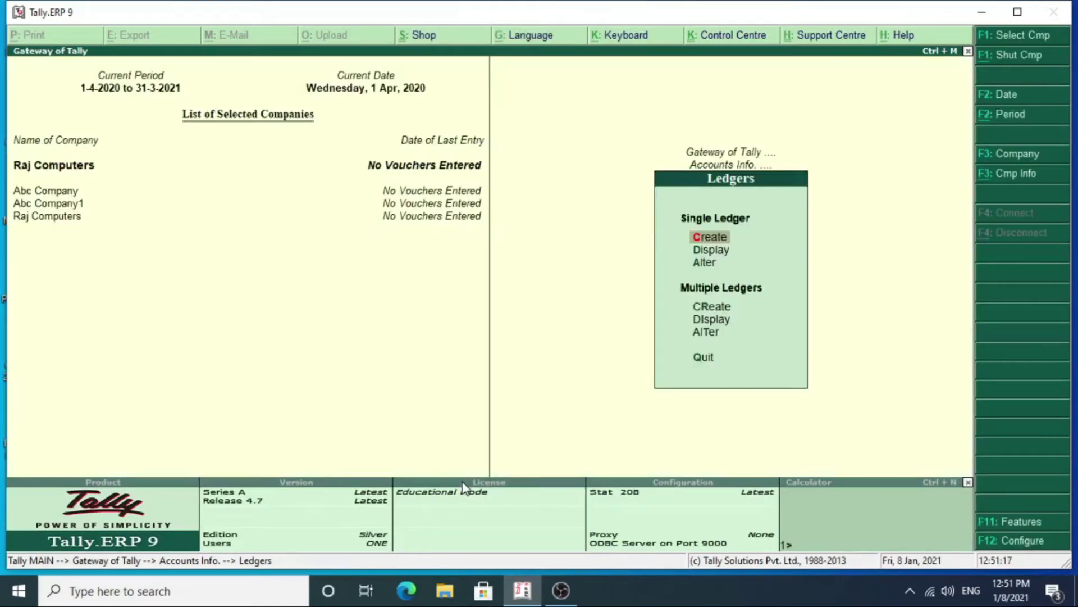
Step: Start creating a single ledger named Capital and place it under the Capital Account group
key("Return")
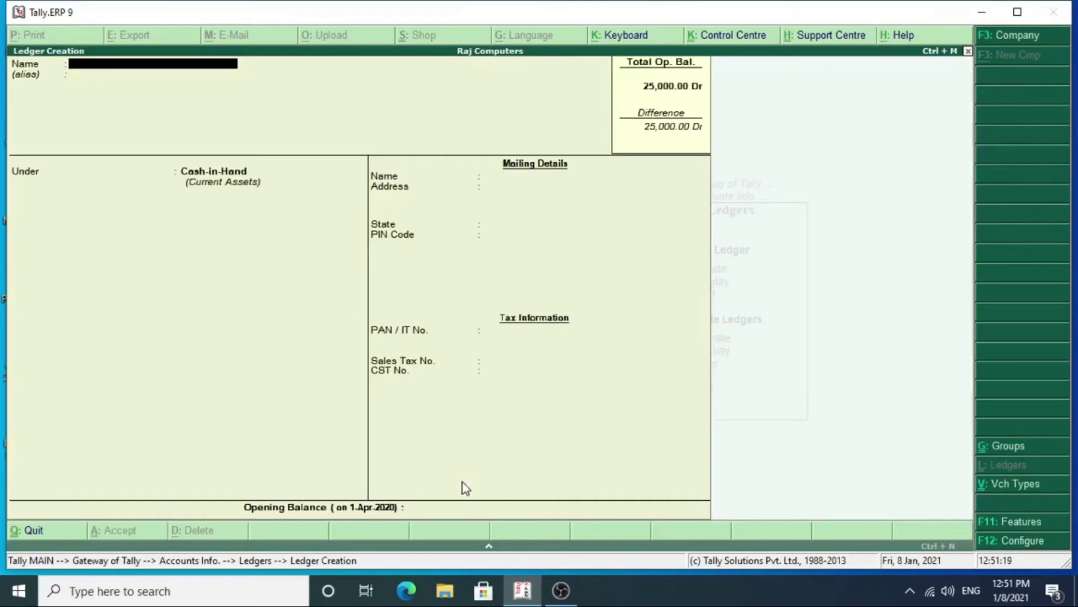
type("Co")
type("p")
type("it")
type("al")
key("Return")
type("Capi")
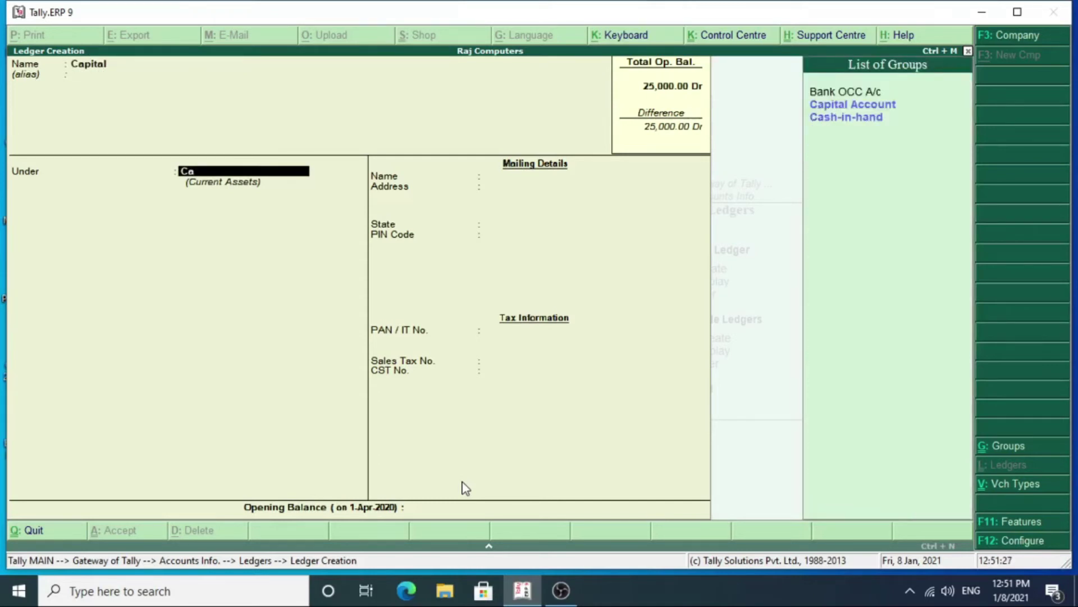
type("t")
key("Return")
Step: Keep the Capital ledger's default mailing and tax details, set its opening balance to 6,12,275 Cr, and save it
key("Return")
key("Return")
key("Return")
key("Return")
key("Return")
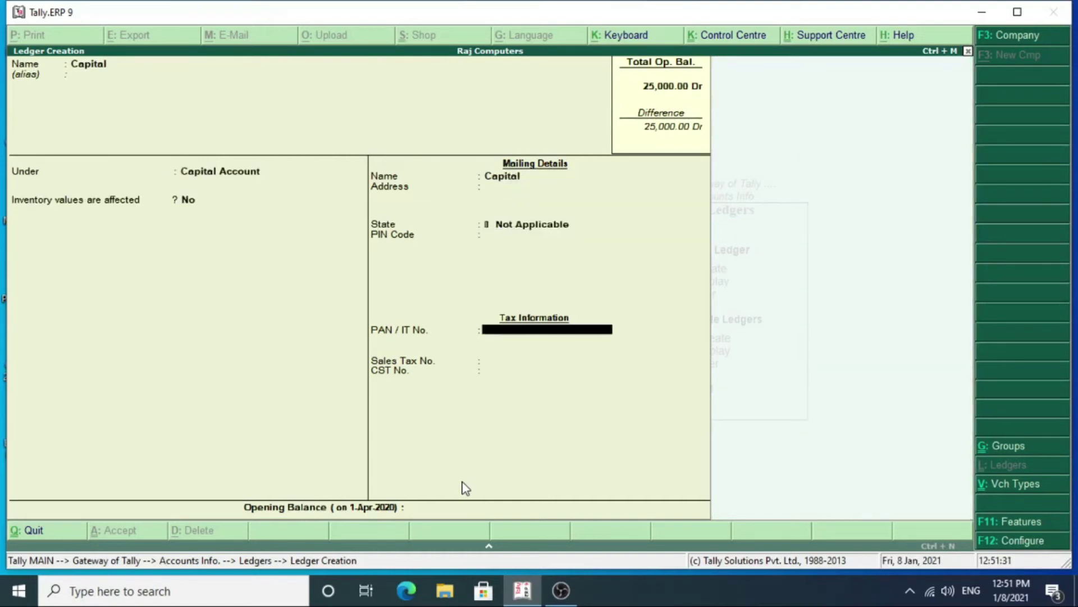
key("Return")
key("Return")
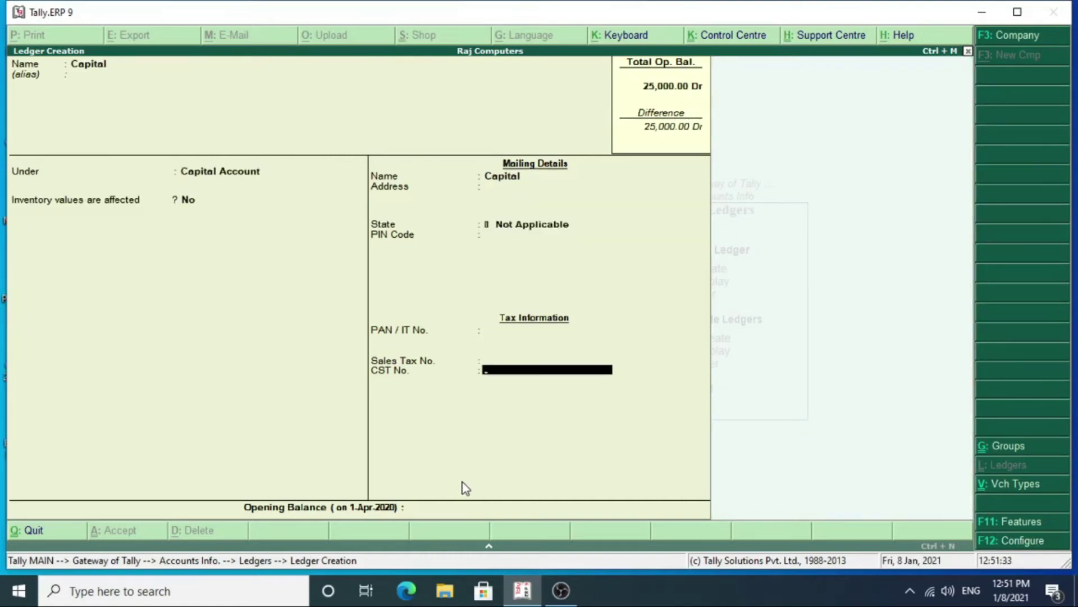
key("Return")
type("6,12,")
type("27")
type("5")
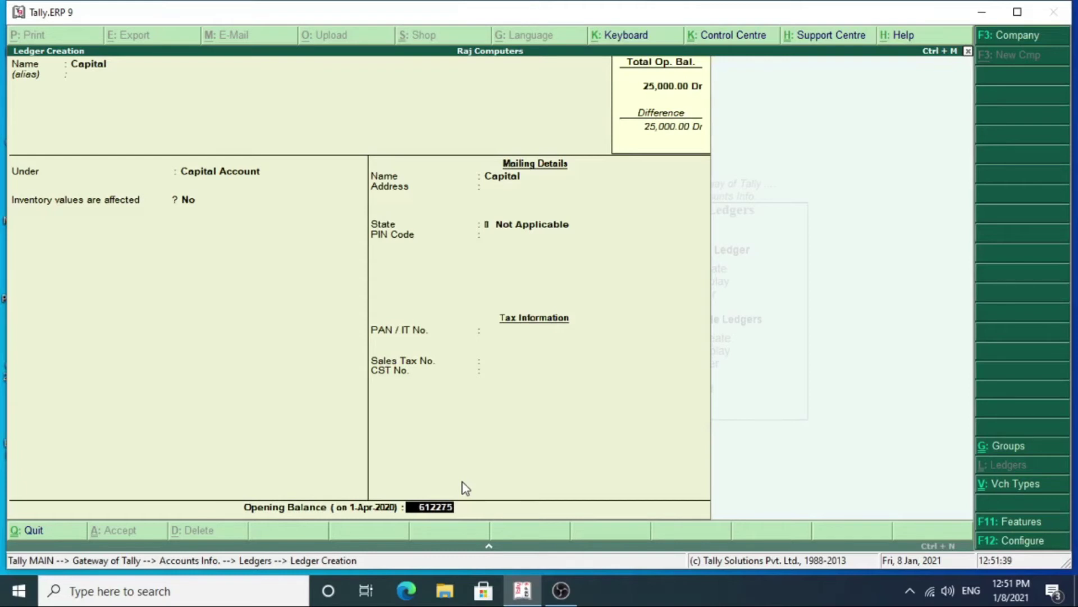
key("Return")
key("Return")
key("Return")
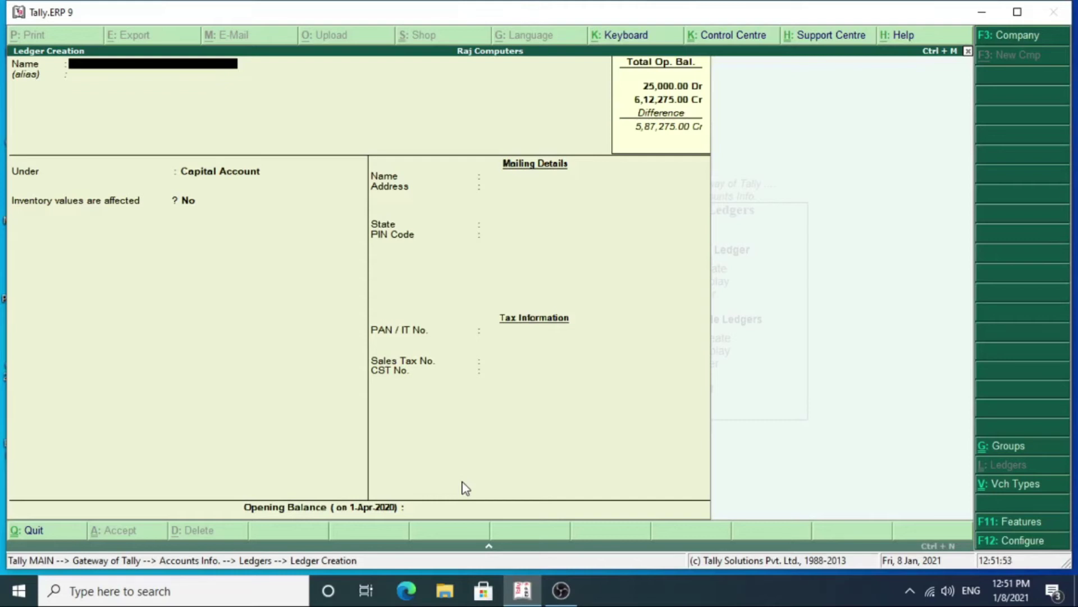
Step: Quit single ledger creation and start creating multiple ledgers under the Sundry Creditors group
key("Escape")
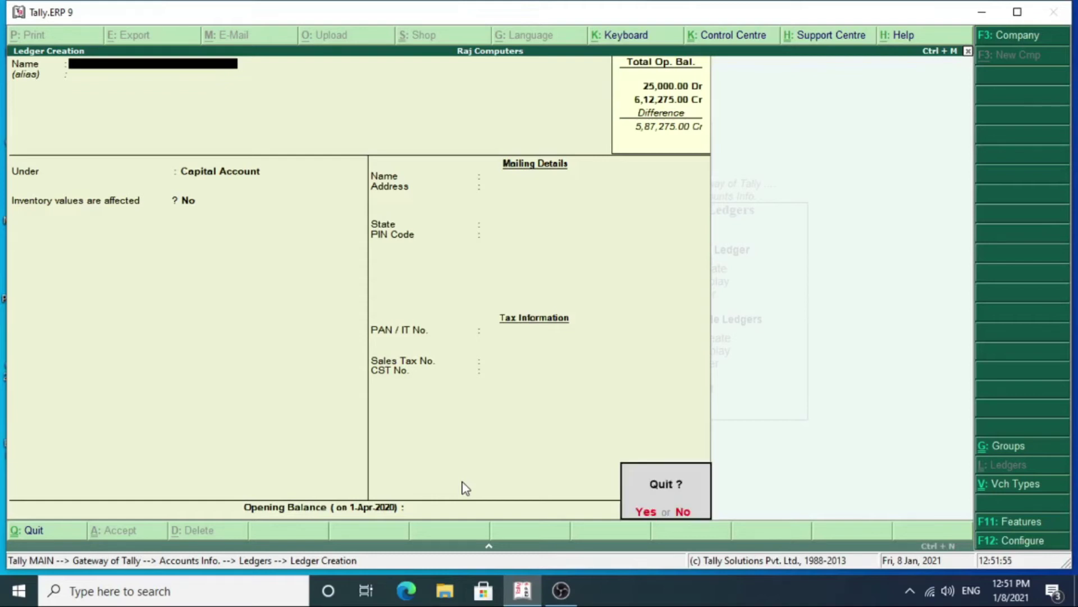
key("y")
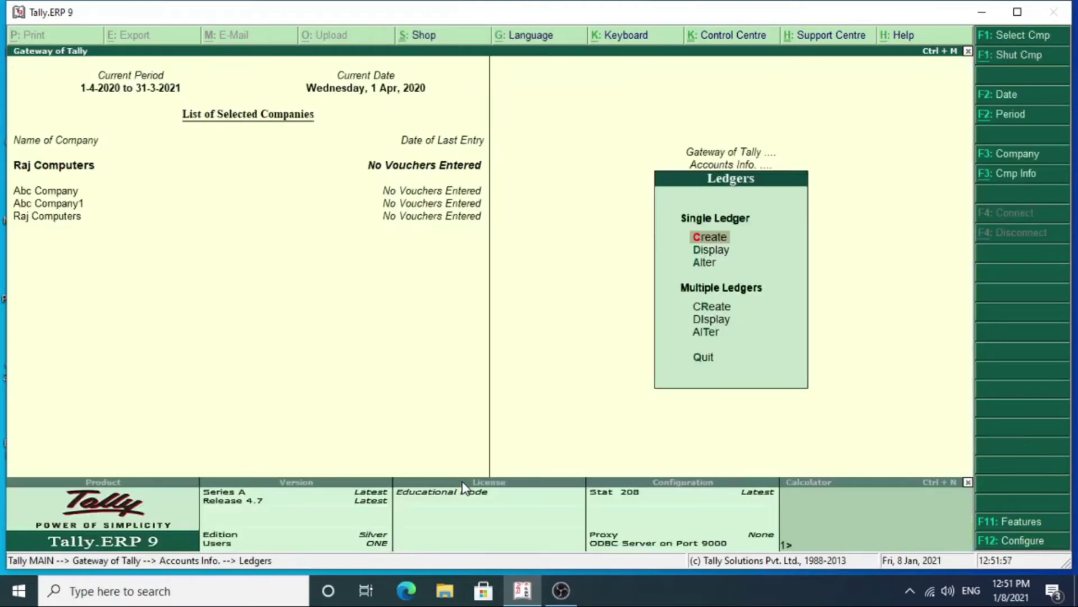
key("Down")
key("Down")
key("Down")
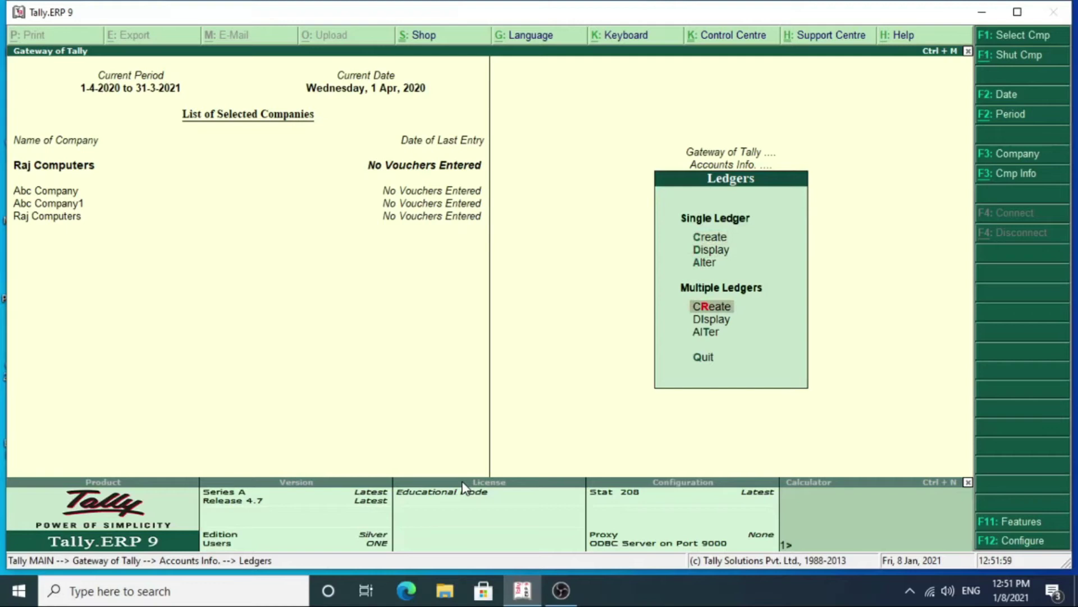
key("Return")
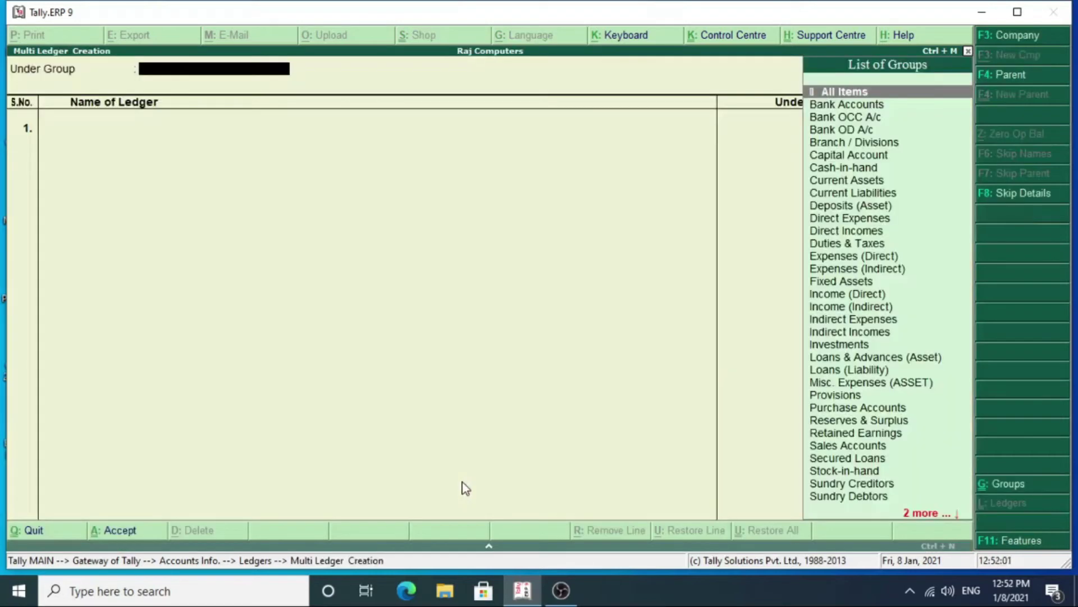
type("Su")
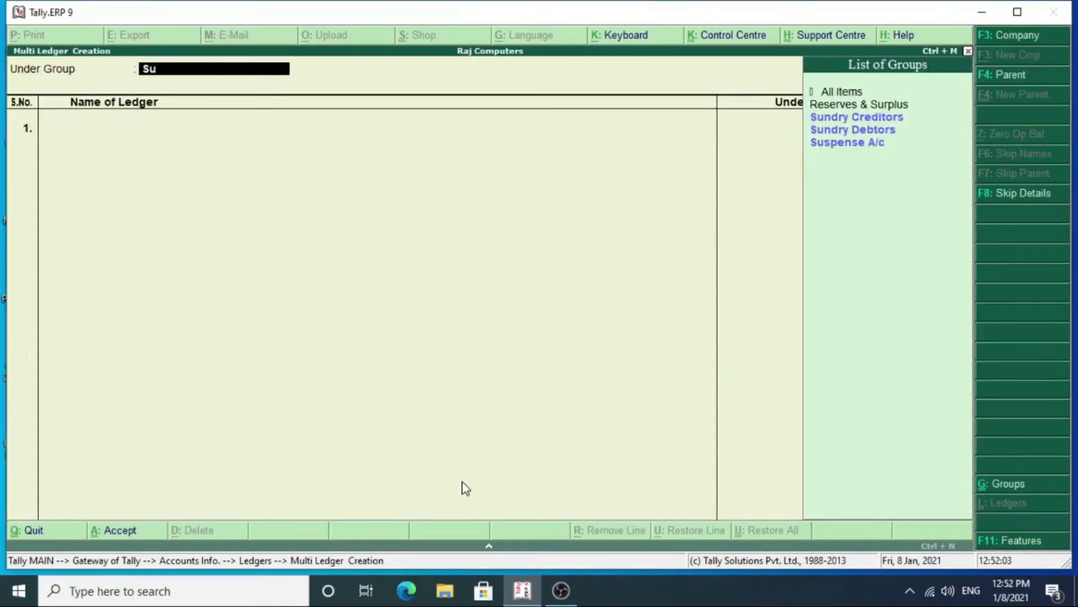
key("Return")
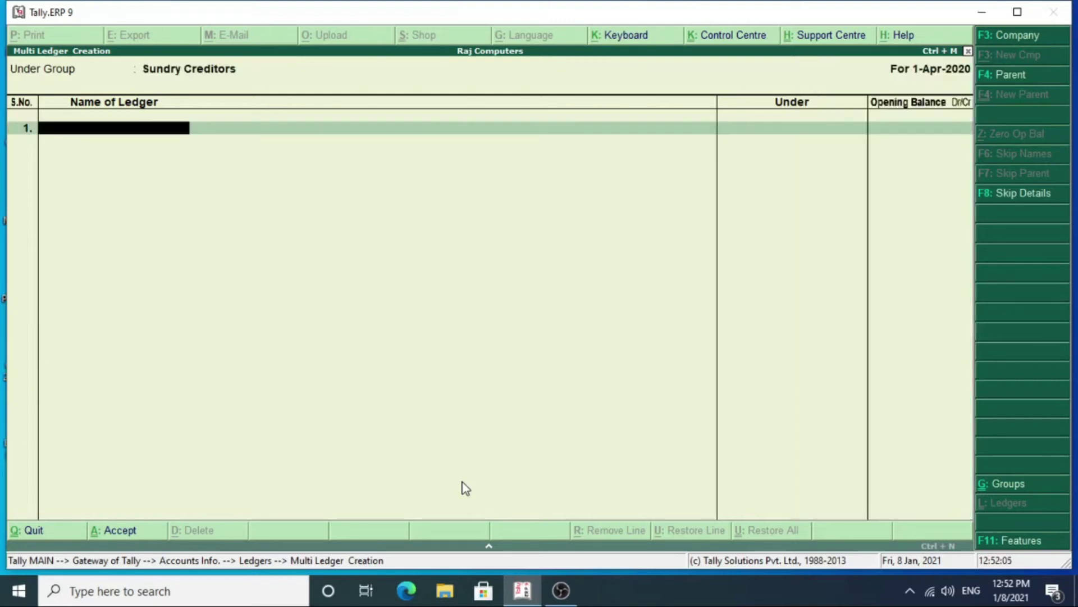
Step: Enter the first creditor's name with an opening balance of 2,975 Cr, leaving the bill-wise breakup unfilled
type("Mohan")
key("Return")
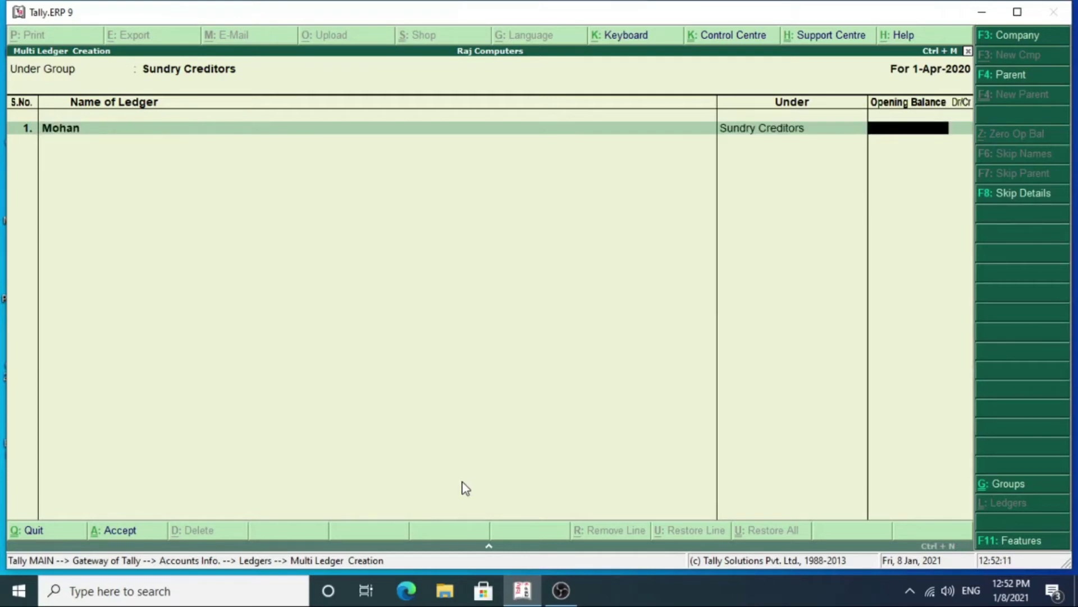
type("2,975")
key("Return")
key("Return")
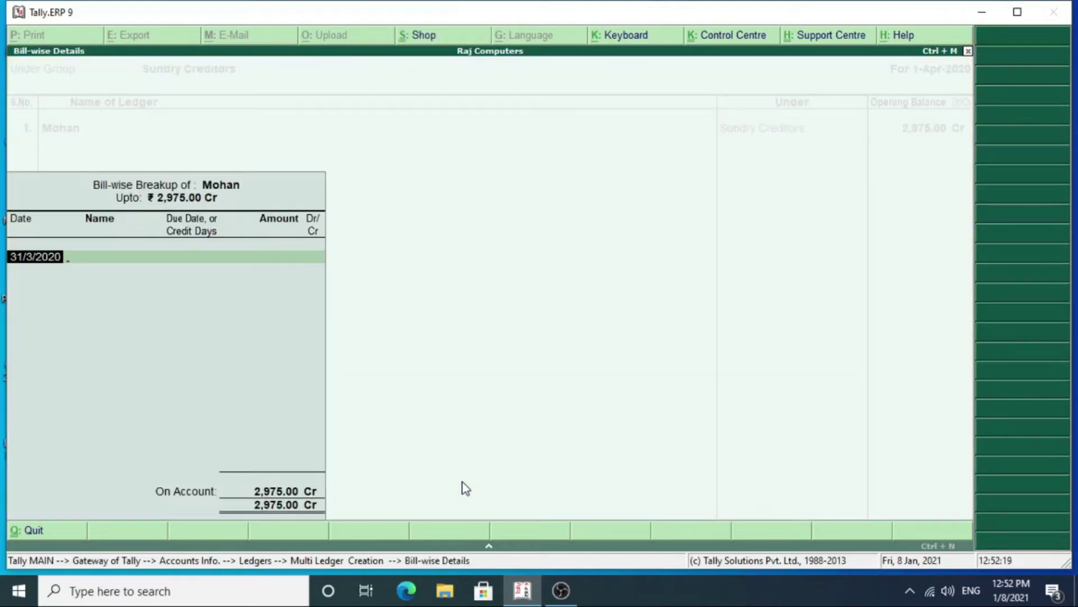
key("Return")
key("Return")
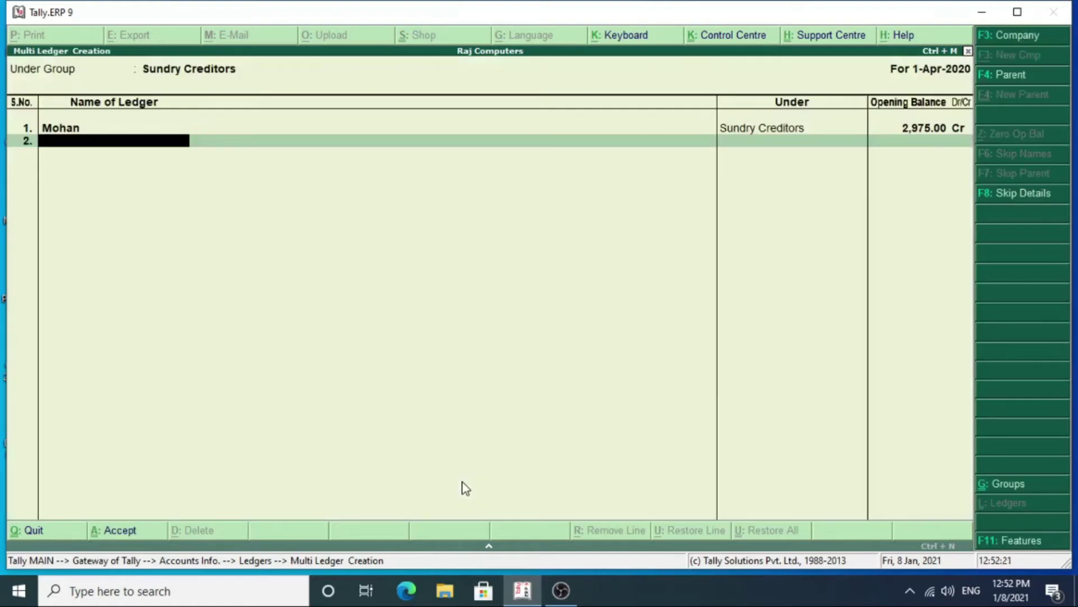
Step: Enter the second creditor's name with an opening balance of 8,000 Cr, leaving the bill-wise breakup unfilled
type("Shyam")
key("Return")
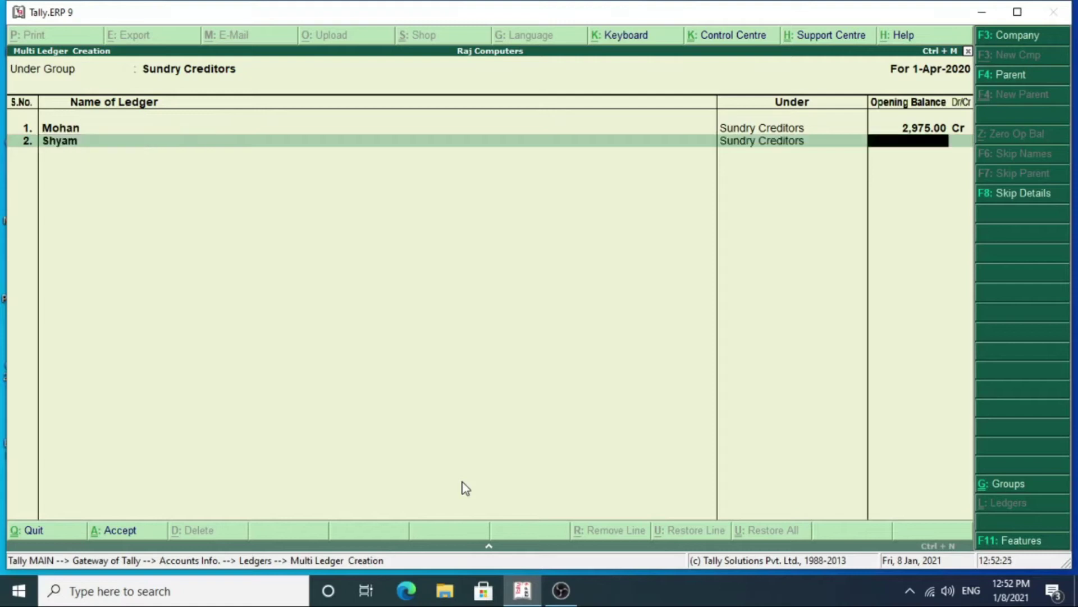
type("8,00")
type("000")
key("Return")
key("Return")
key("Return")
key("Return")
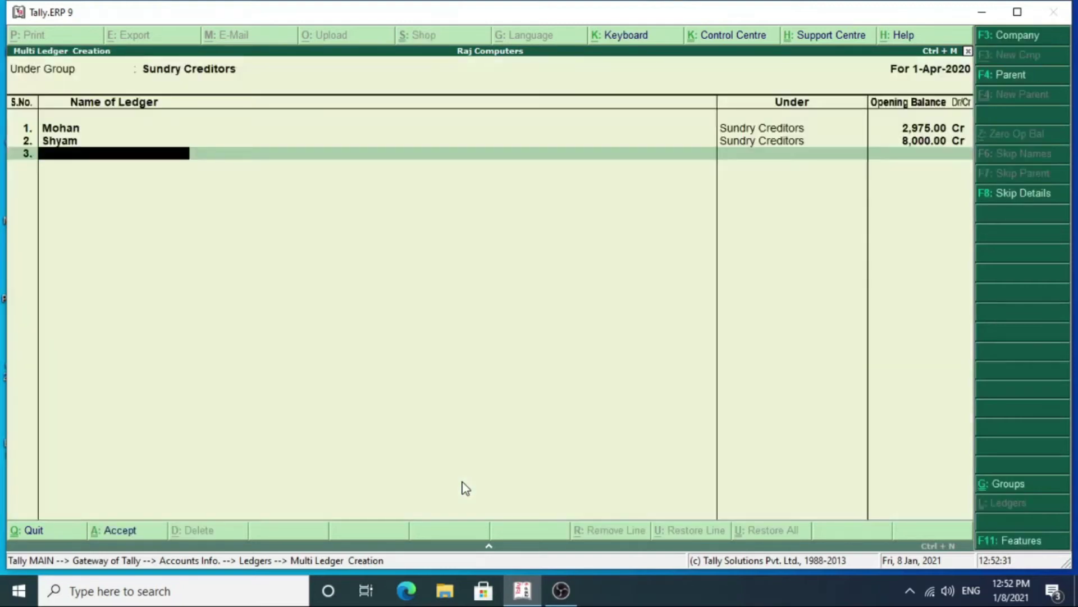
Step: Enter the third creditor's name with an opening balance of 5,000 Cr, leaving the bill-wise breakup unfilled
type("Ram")
key("Return")
type("5000")
key("Return")
key("Return")
key("Return")
key("Return")
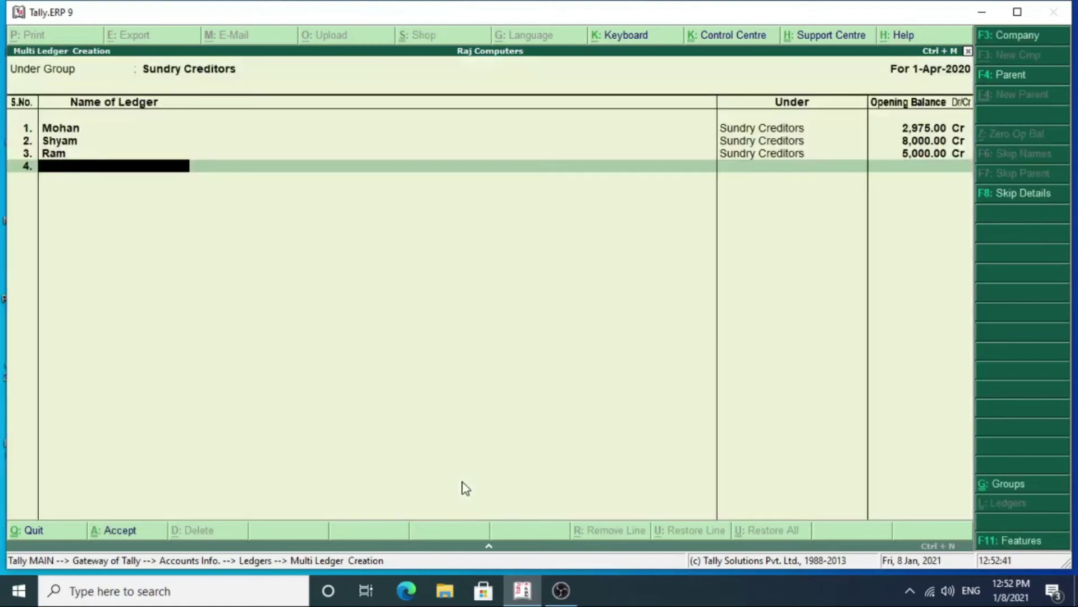
Step: Enter the fourth creditor's name with an opening balance of 5,000 Cr, leaving the bill-wise breakup unfilled
type("Amit")
key("Return")
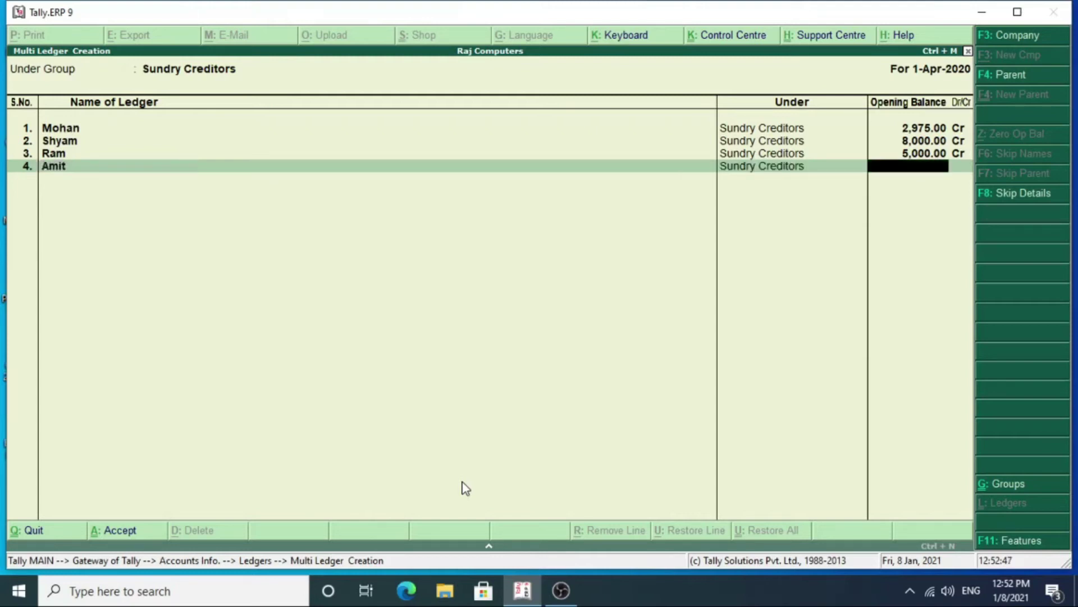
type("5000")
key("Return")
key("Return")
key("Return")
key("Return")
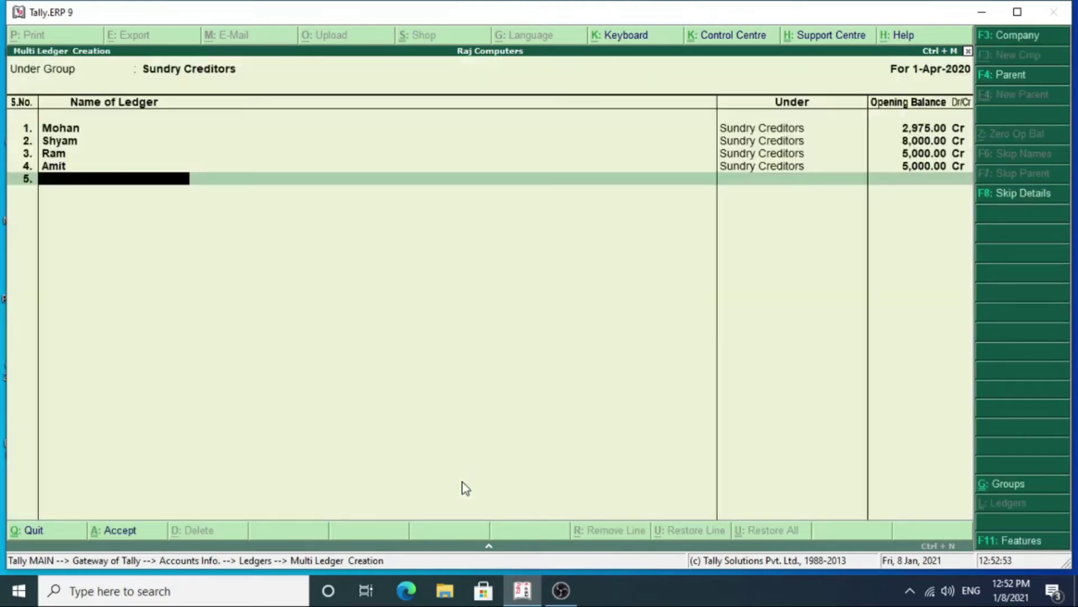
Step: Enter the fifth creditor's name with an opening balance of 22,725 Cr and save all the Sundry Creditors ledgers
type("Prity")
key("Return")
type("22")
type("725")
key("Return")
key("Return")
key("Return")
key("Return")
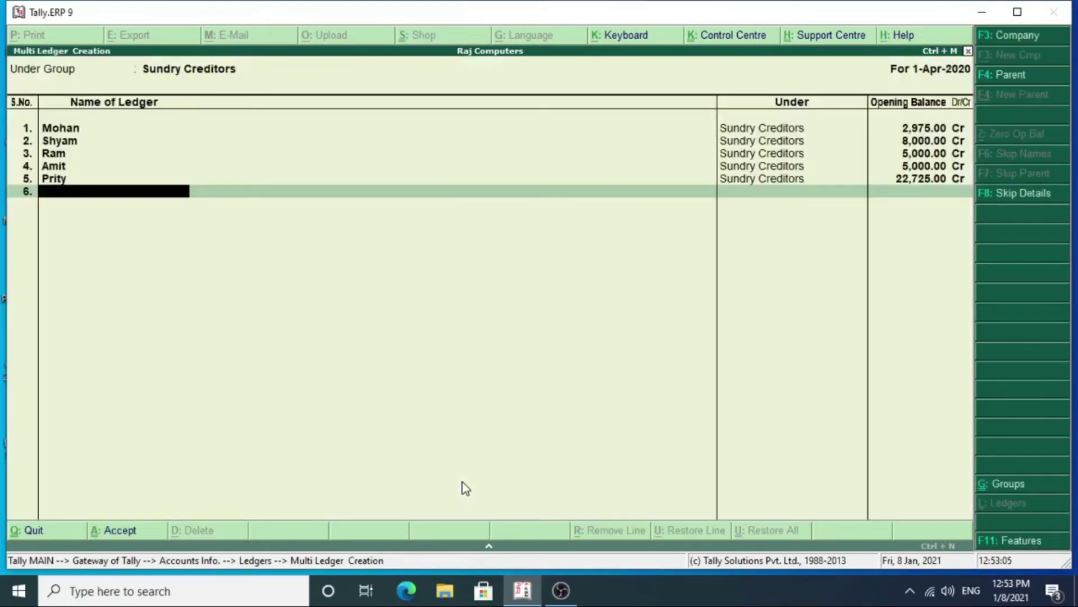
key("Return")
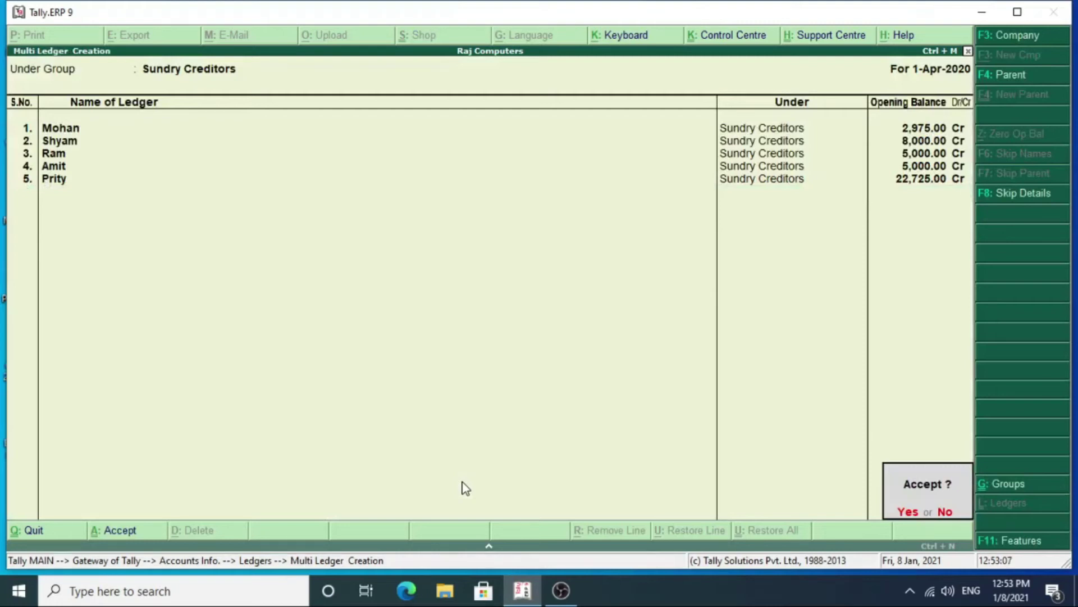
key("Return")
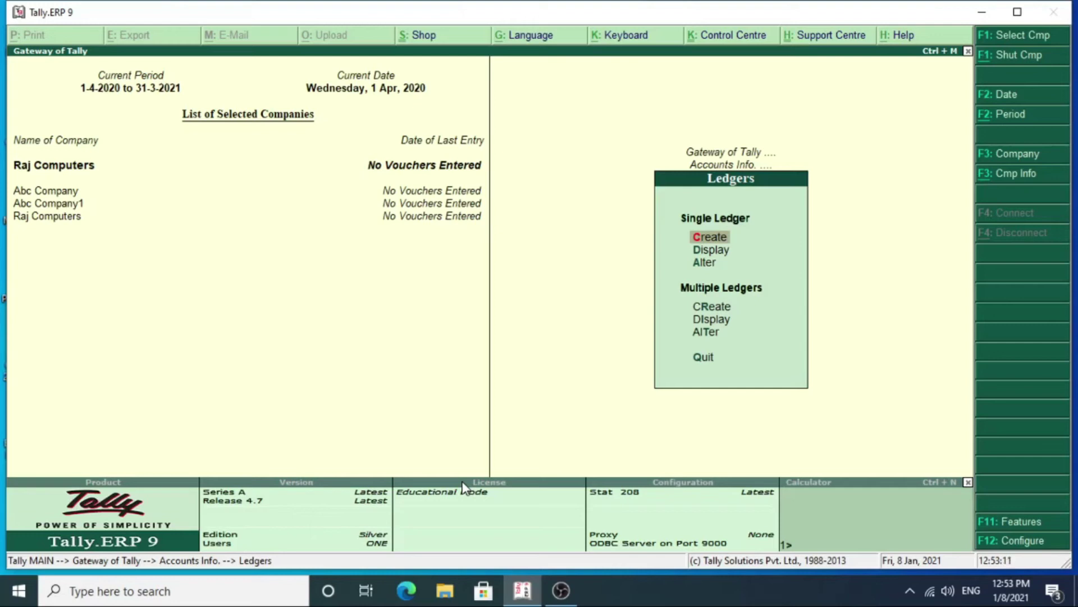
Step: Start creating a single ledger named Sunrise Bank and place it under the Bank Accounts group
key("Return")
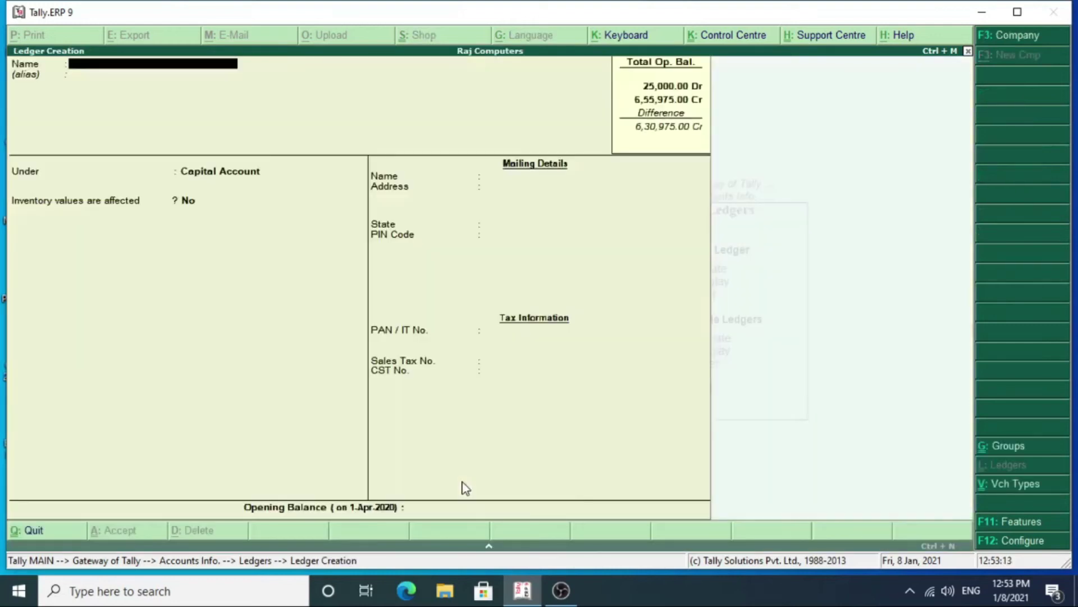
type("Sunrise Ba")
type("nk")
key("Return")
key("Return")
type("Bank")
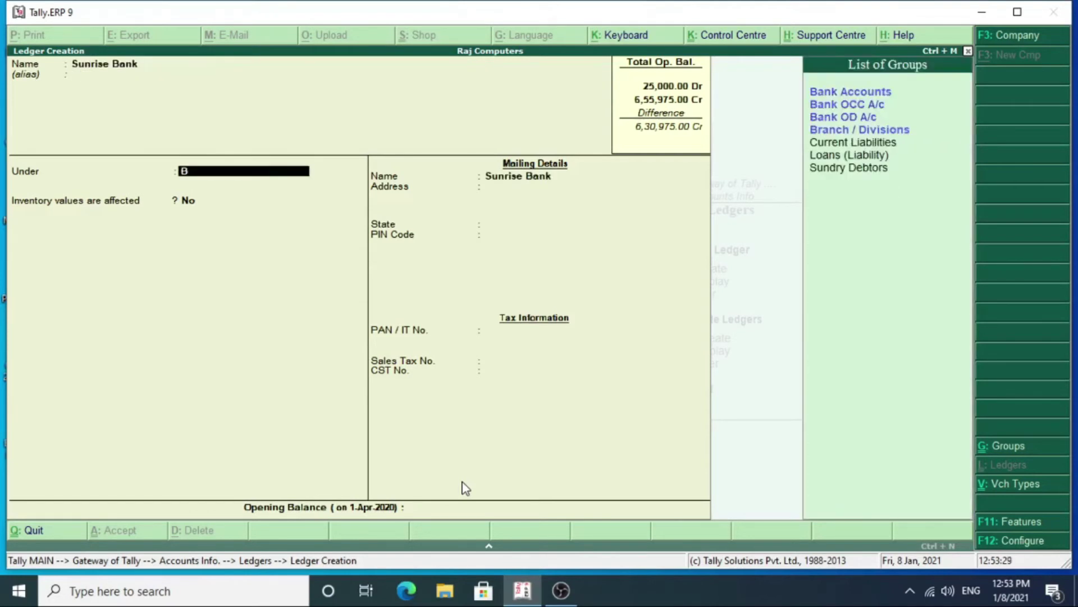
key("Return")
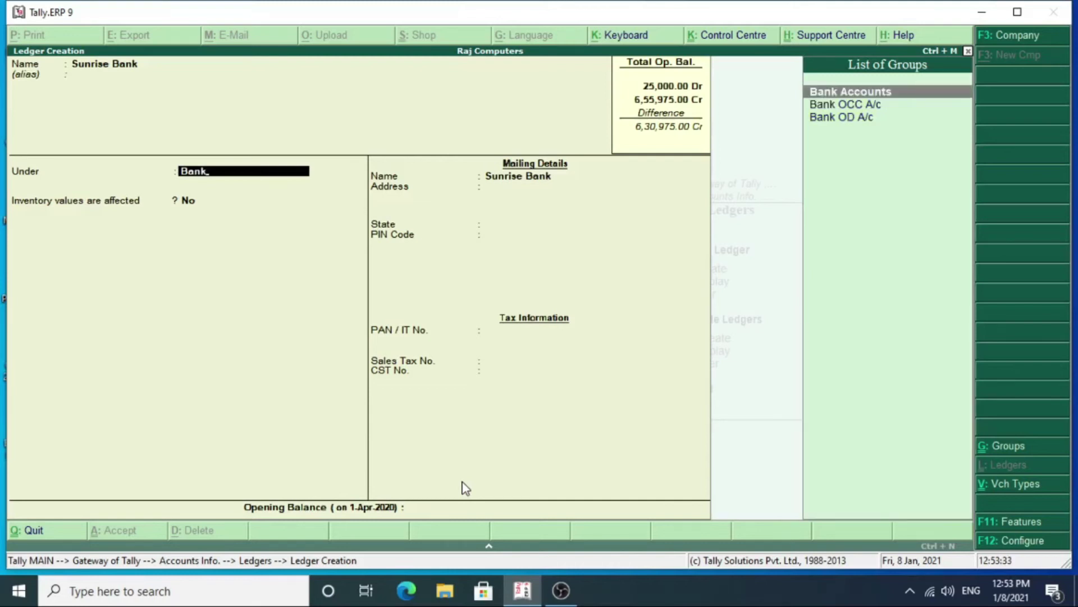
key("Return")
Step: Keep the Sunrise Bank ledger's default details with no opening balance, save it, and begin quitting ledger creation
key("Return")
key("Return")
key("Return")
key("Return")
key("Return")
key("Return")
key("Return")
key("Return")
key("Return")
key("Return")
key("Return")
key("Return")
key("Return")
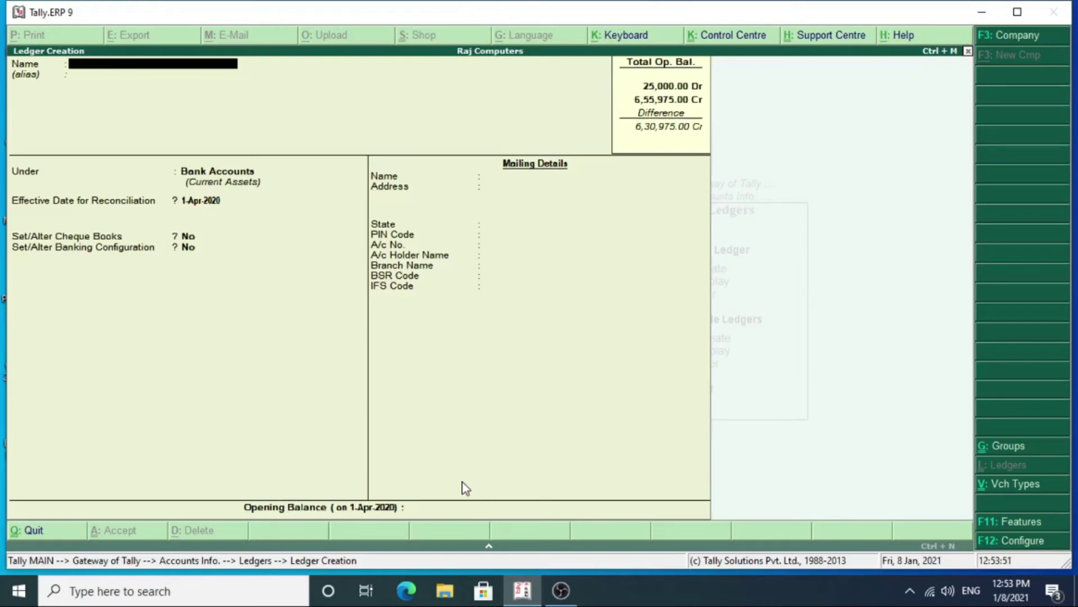
key("Escape")
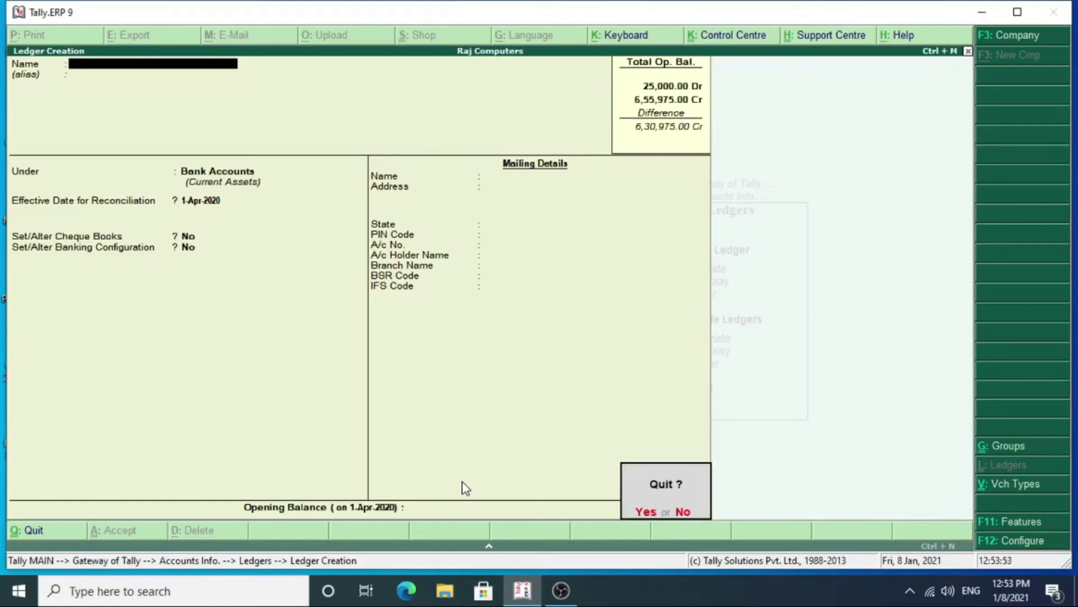
Step: Finish quitting ledger creation and open the single Sunrise Bank ledger for alteration
key("y")
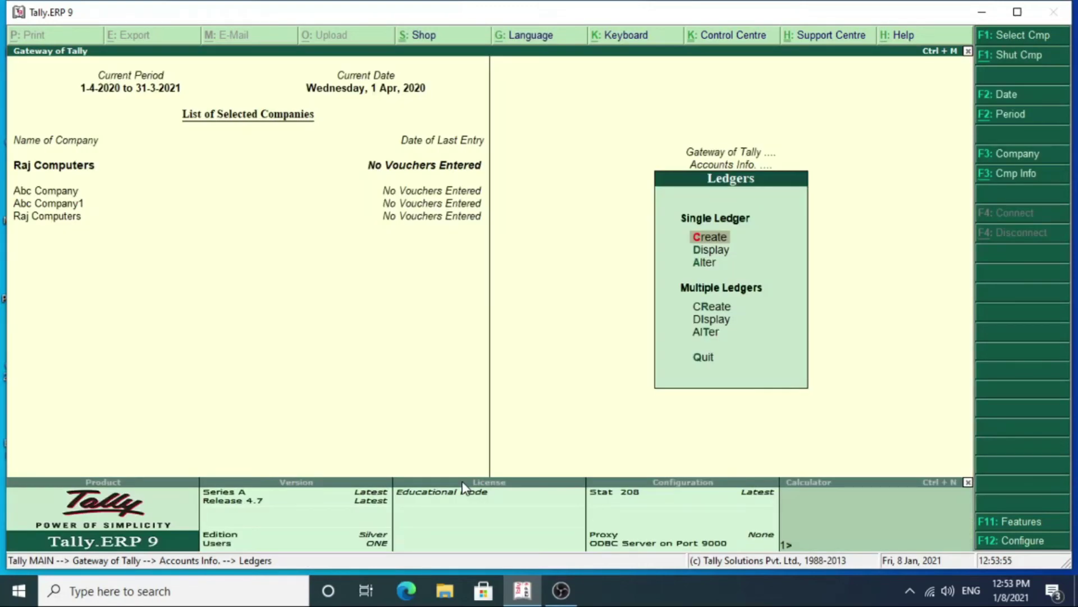
key("Down")
key("Down")
key("Return")
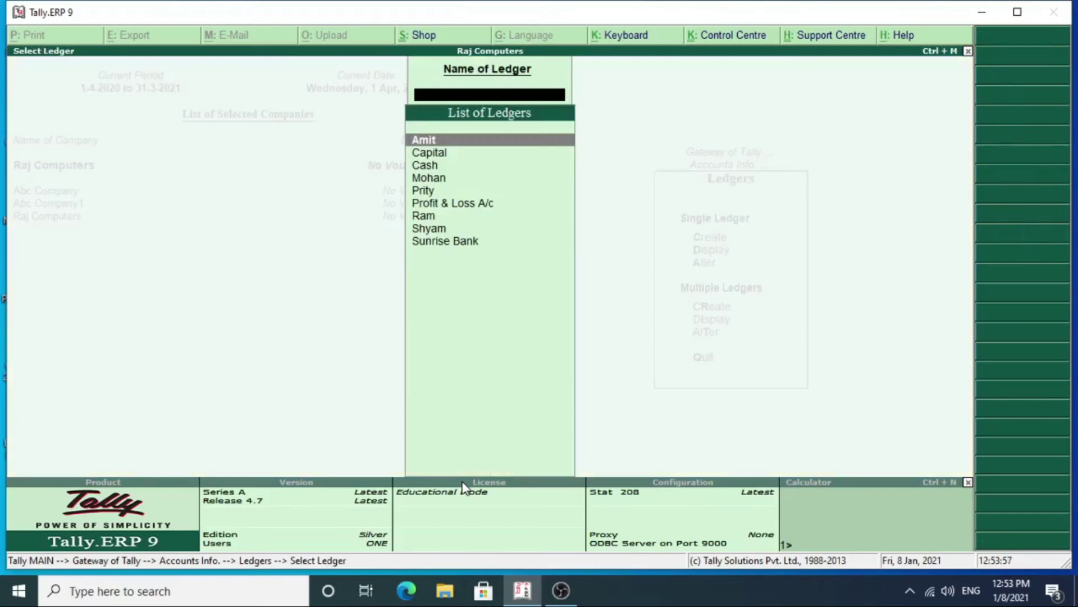
key("Down")
key("Down")
key("Down")
key("Down")
key("Down")
key("Down")
key("Down")
key("Down")
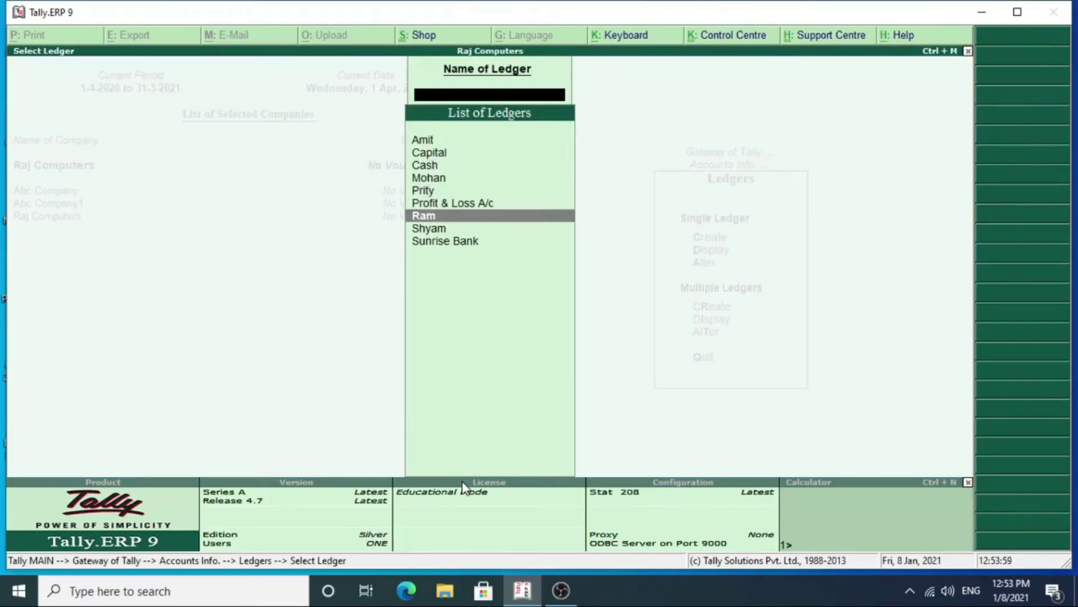
key("Return")
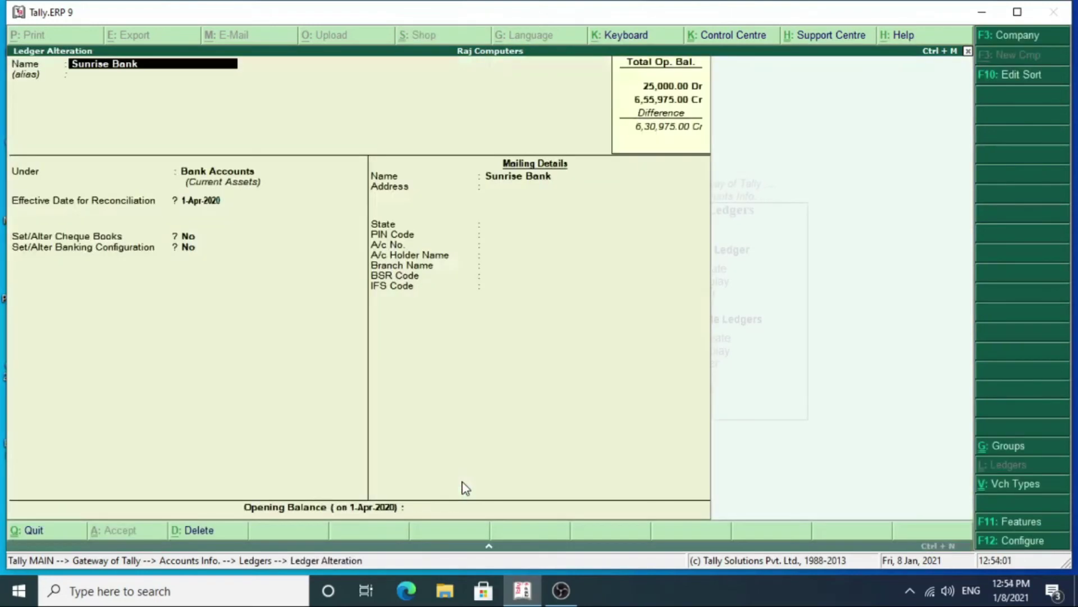
Step: Give the Sunrise Bank ledger an opening balance of 25,000 Dr, keep its other details, save it, and leave ledger alteration
key("Return")
key("Return")
key("Return")
key("Return")
key("Return")
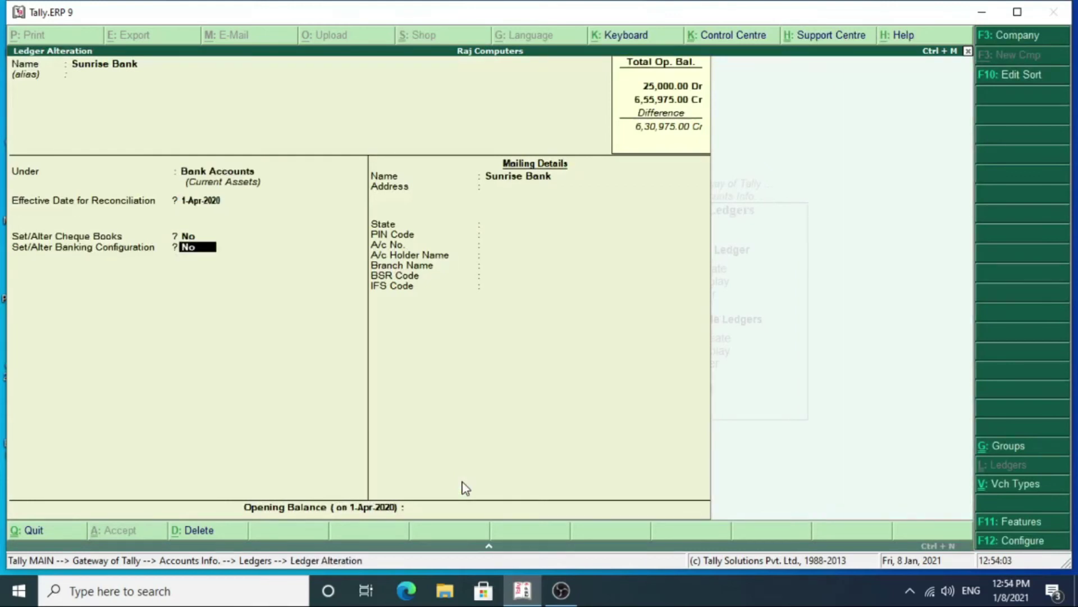
key("Return")
key("Return")
key("Return")
key("Return")
key("Return")
key("Return")
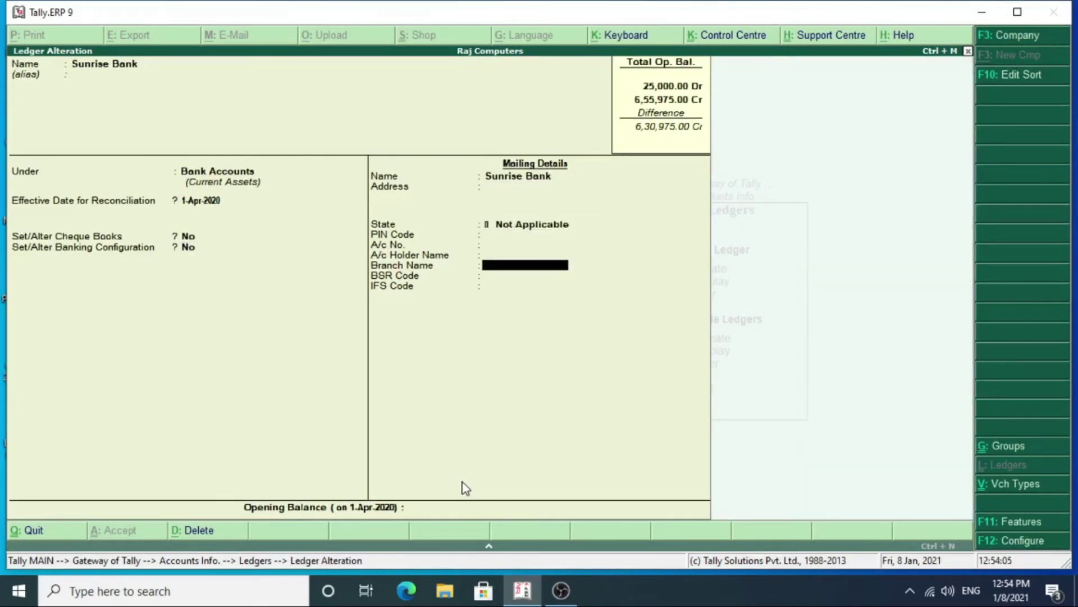
key("Return")
key("Return")
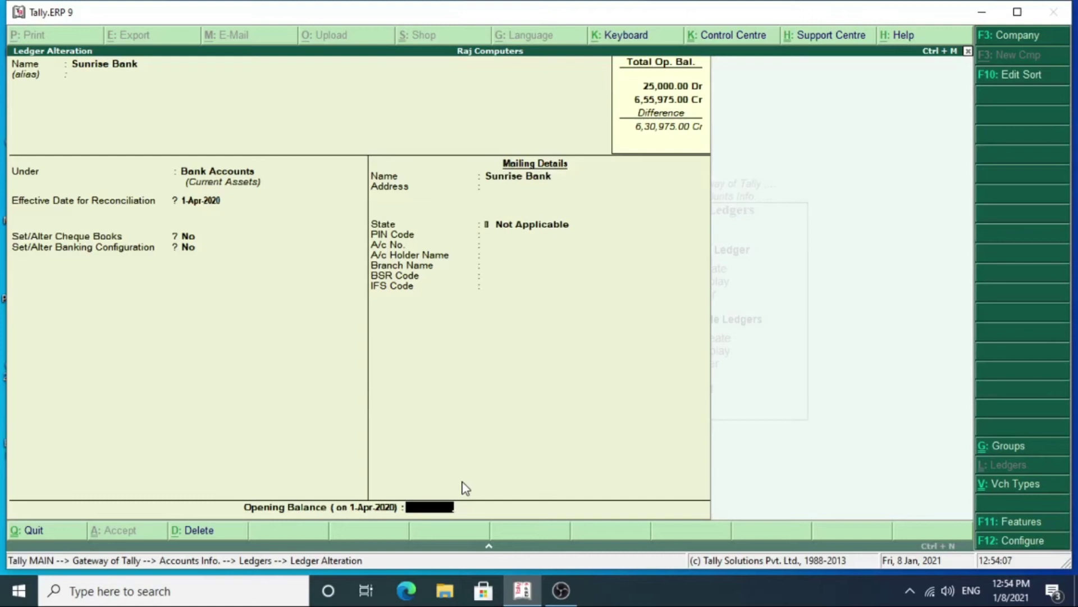
type("25,000")
key("Return")
key("Return")
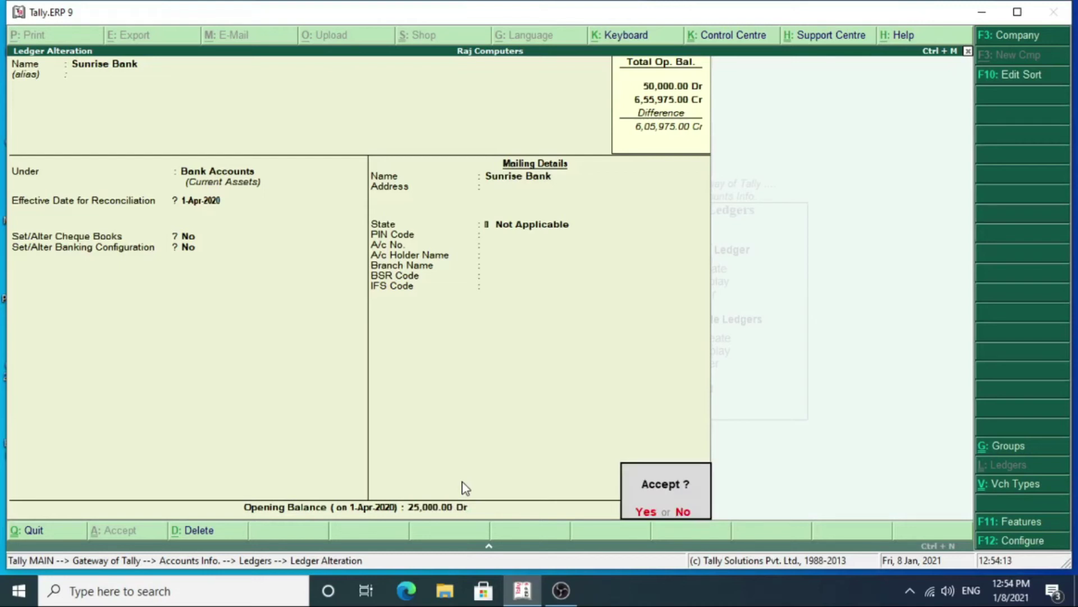
key("Return")
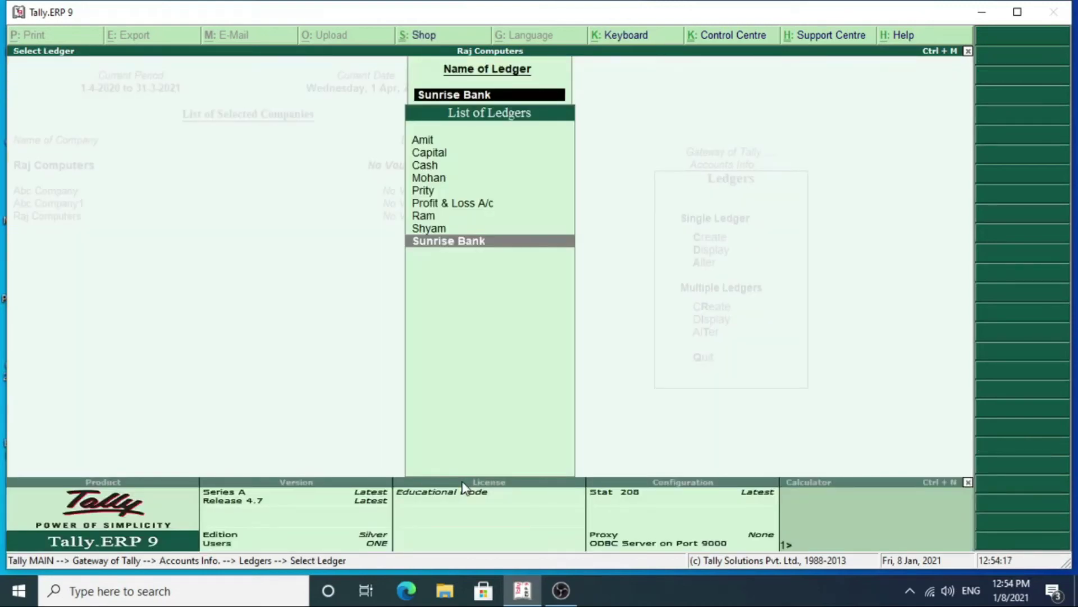
key("Escape")
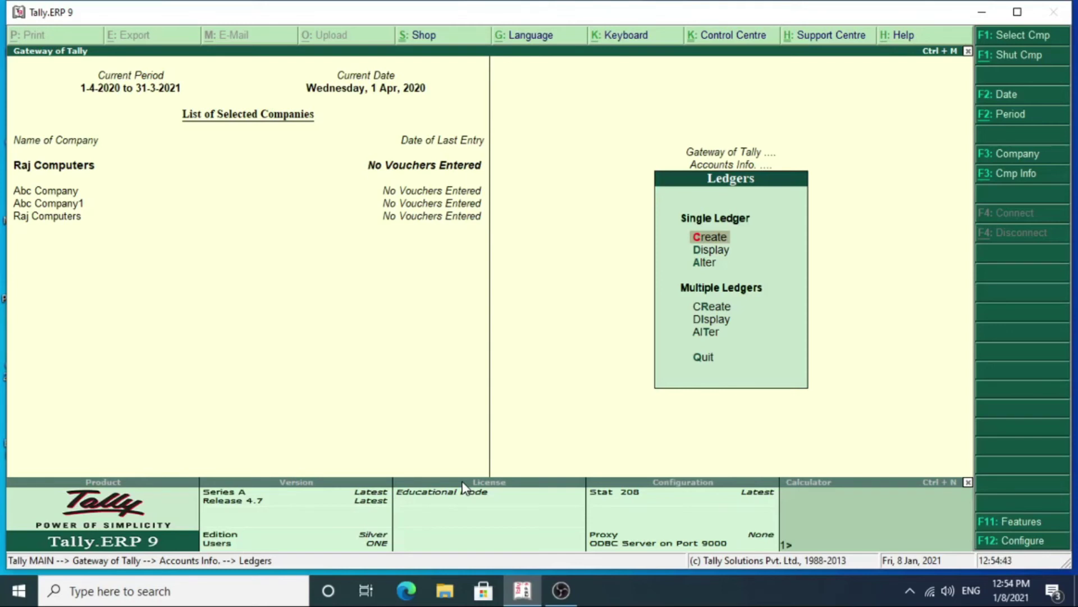
Step: Start a single ledger with the first debtor's name and place it under the Sundry Debtors group
key("Return")
type("S")
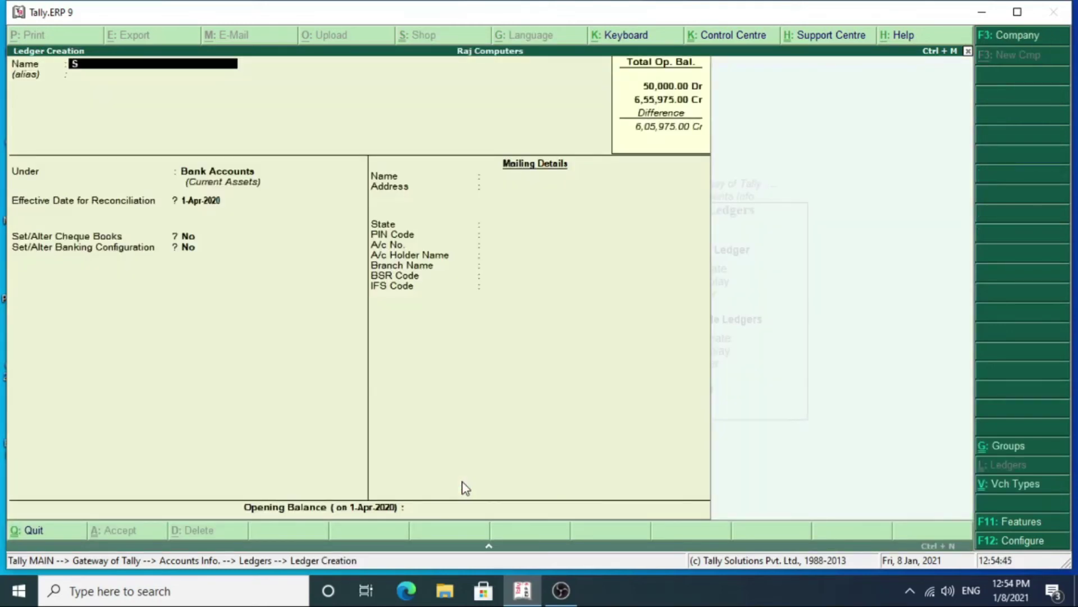
key("BackSpace")
type("Amar")
key("Return")
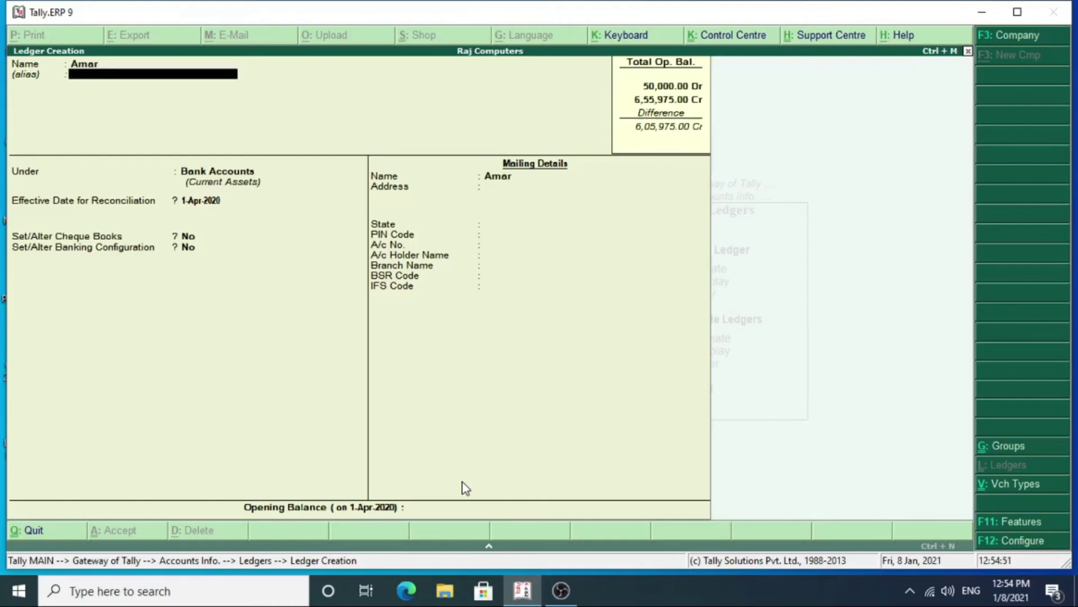
key("Return")
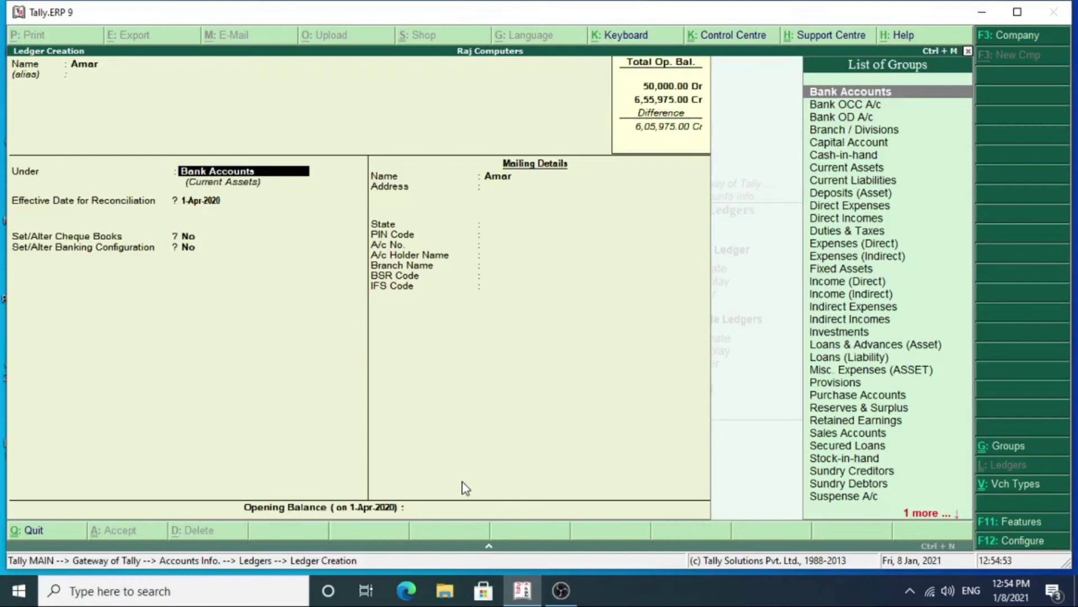
type("Sun")
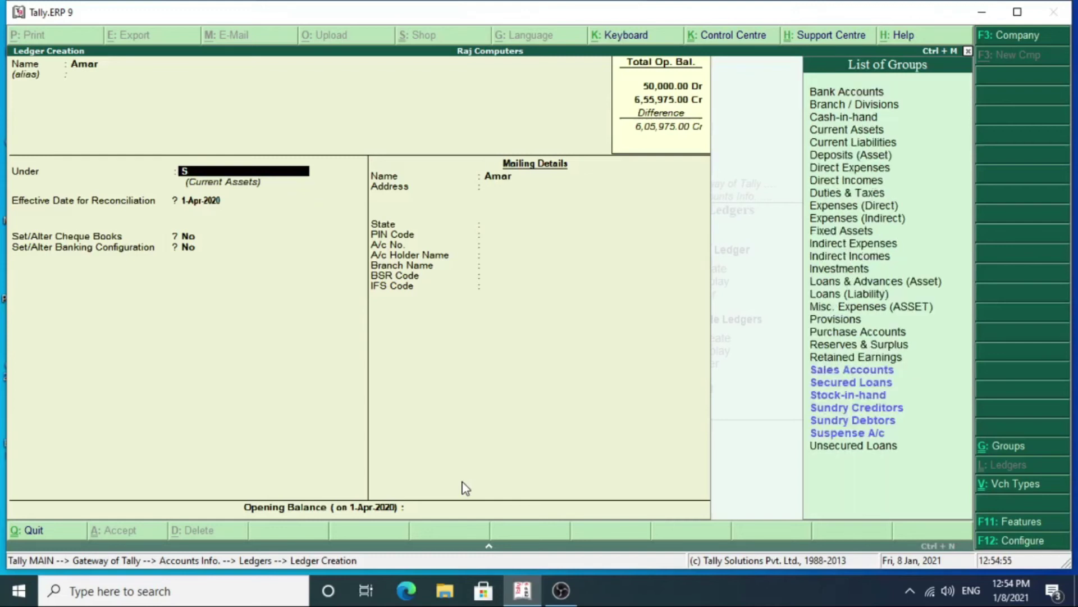
key("Down")
key("Down")
key("Return")
Step: Keep the first debtor's default details, enter an opening balance of 14,750 Dr, and save without a bill-wise breakup
key("Return")
key("Return")
key("Return")
key("Return")
key("Return")
key("Return")
key("Return")
key("Return")
key("Return")
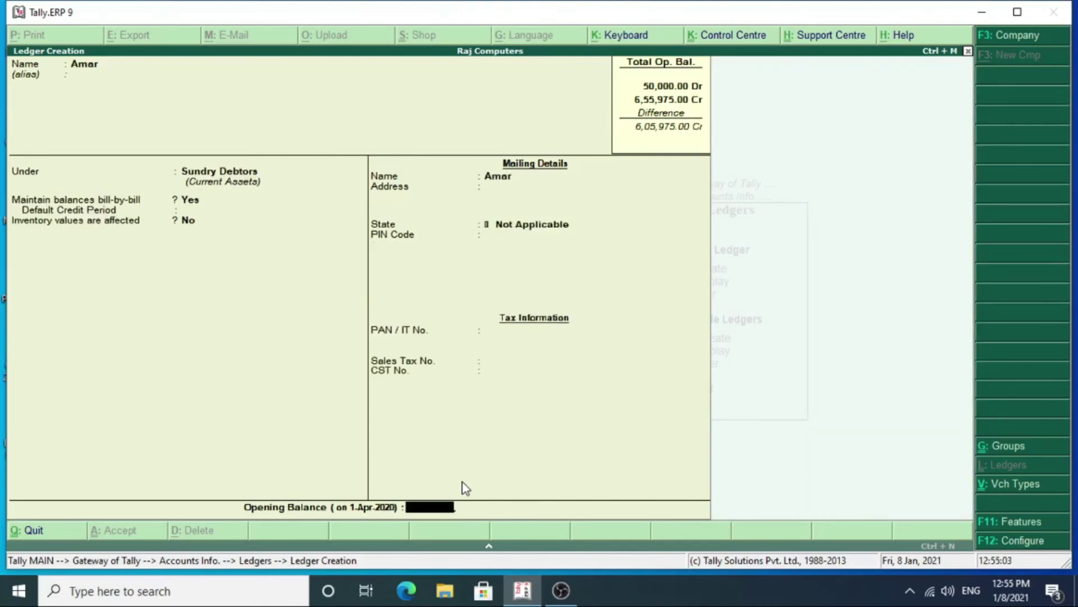
type("14750")
key("Return")
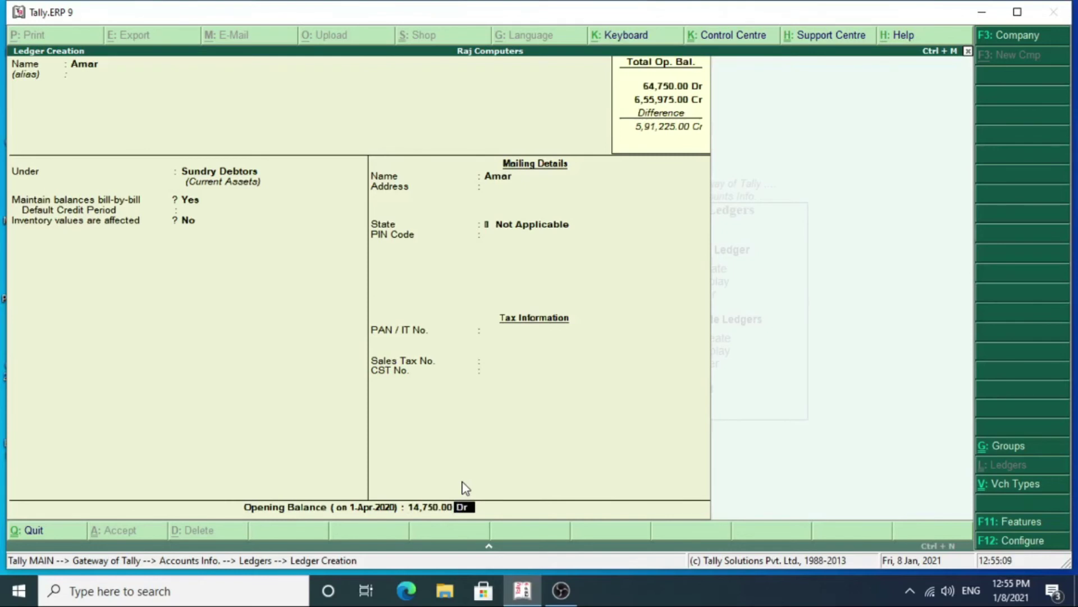
key("Return")
key("Return")
key("Return")
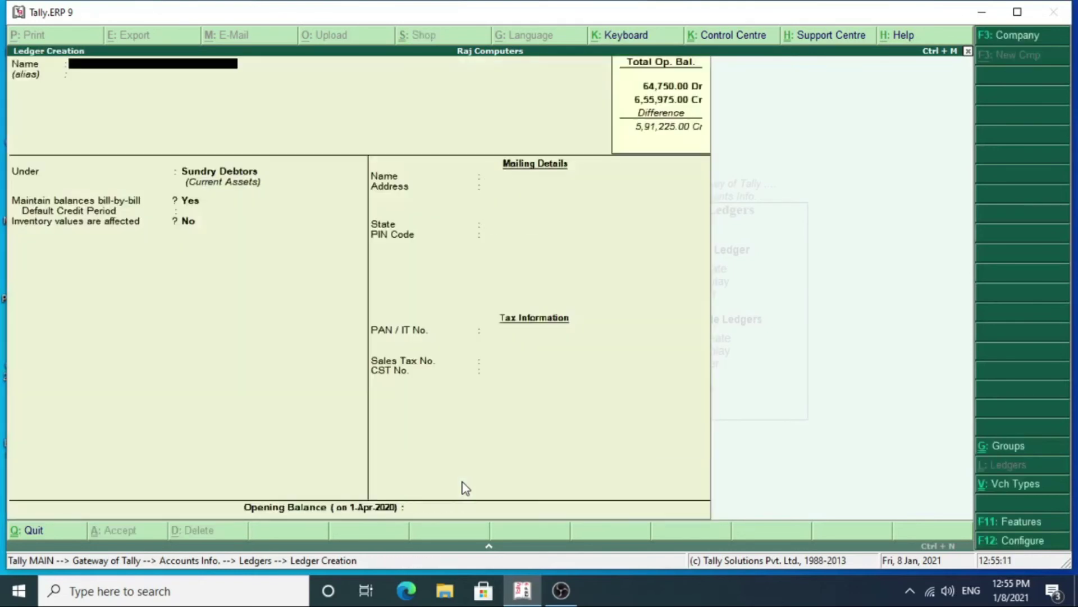
Step: Enter the second debtor's name, keep the Sundry Debtors group, and leave the mailing and tax details at their defaults
type("Sachine")
key("Return")
key("Return")
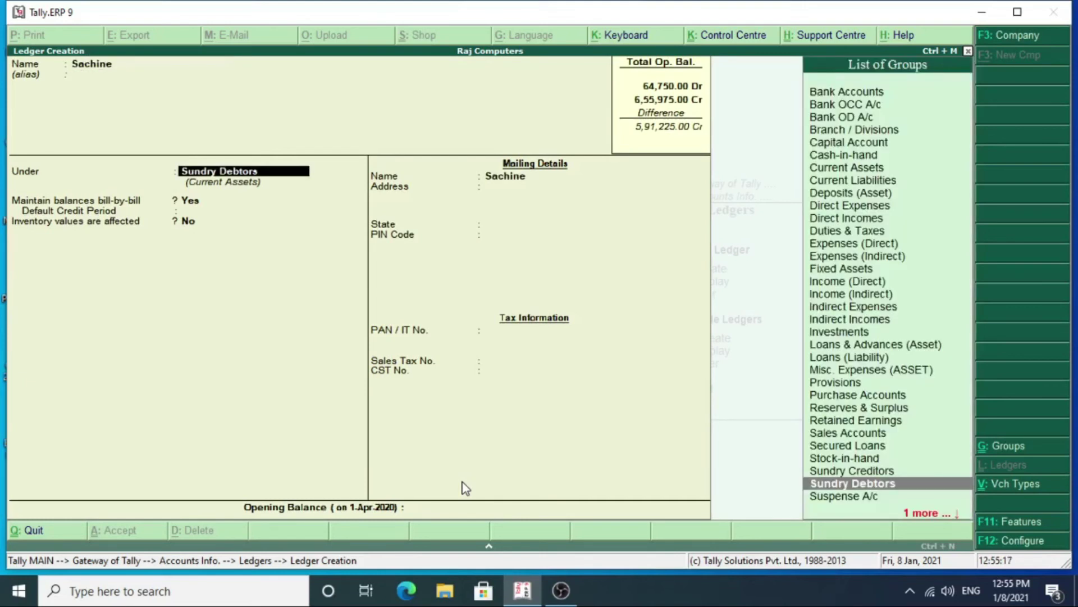
key("Return")
key("Return")
key("Return")
key("Return")
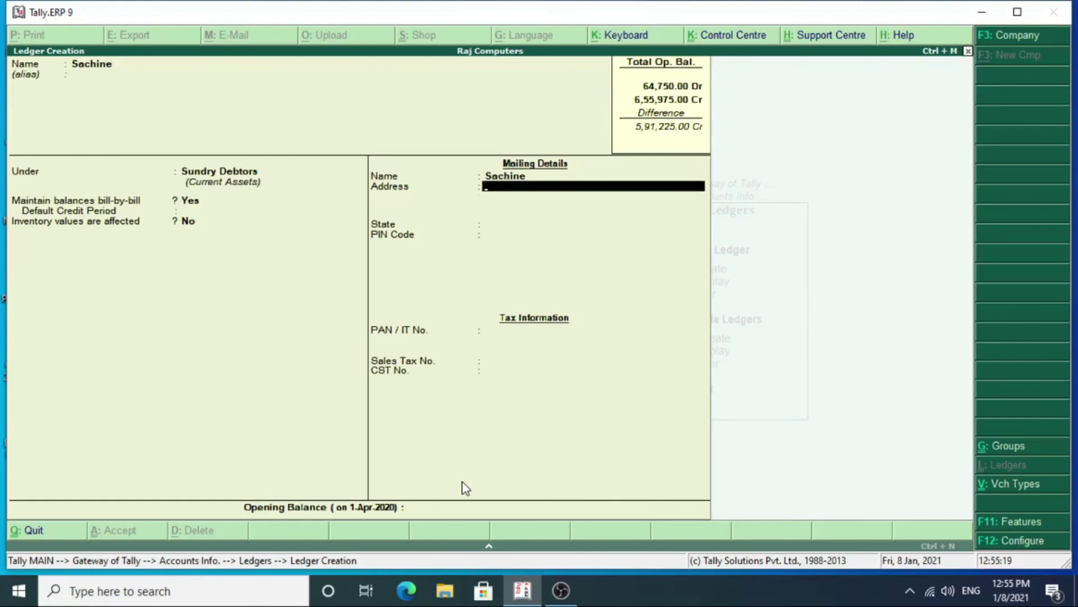
key("Return")
key("Return")
key("Return")
key("Return")
key("Return")
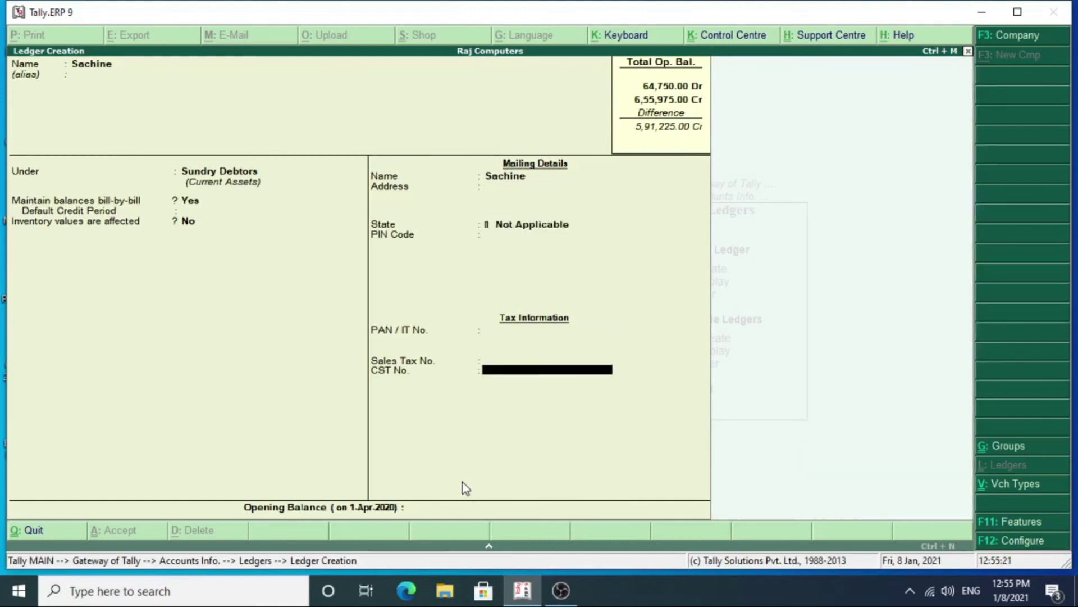
Step: Set the second debtor's opening balance to 23,725 Dr and save the ledger without a bill-wise breakup
key("Return")
type("23,")
type("7")
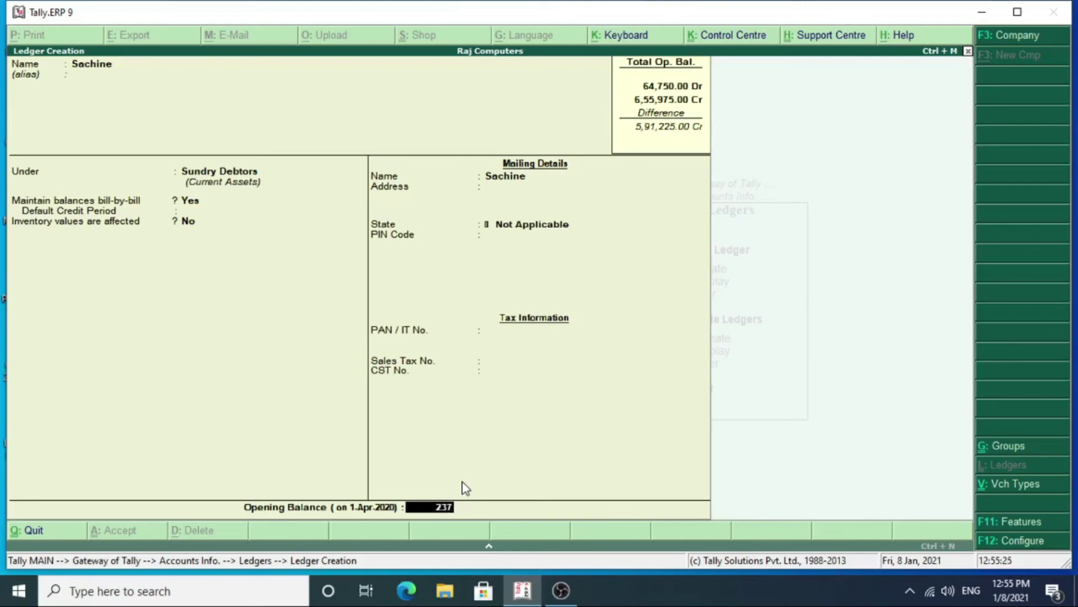
type("25")
key("Return")
key("Return")
key("Return")
key("ctrl+a")
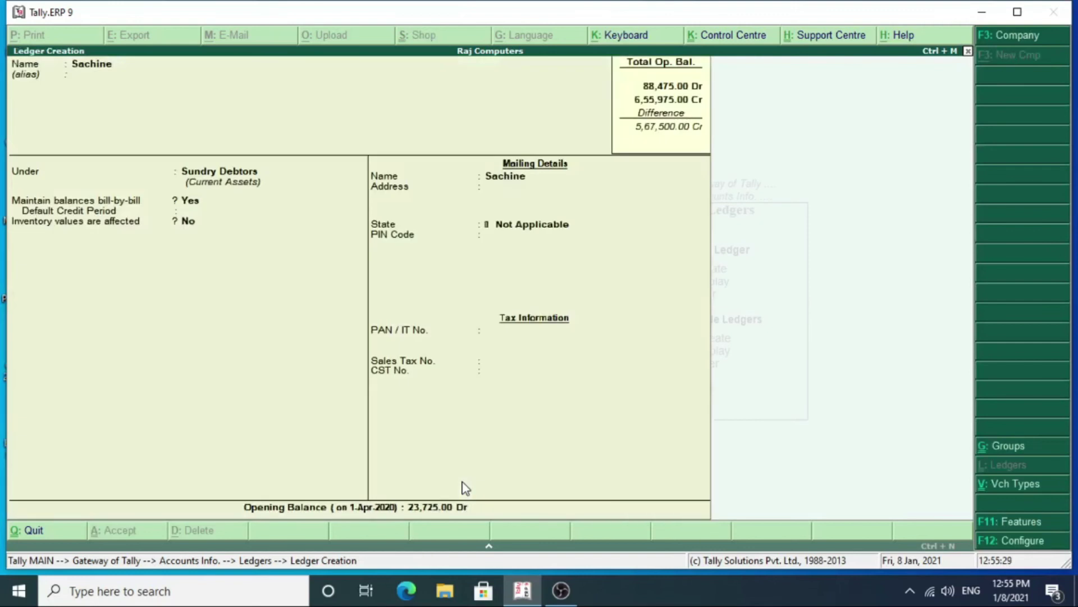
key("ctrl+a")
Step: Enter the third debtor's name under Sundry Debtors, keeping all default mailing and tax details
type("Nitin")
key("Return")
key("Return")
key("Return")
key("Return")
key("Return")
key("Return")
key("Return")
key("Return")
key("Return")
key("Return")
key("Return")
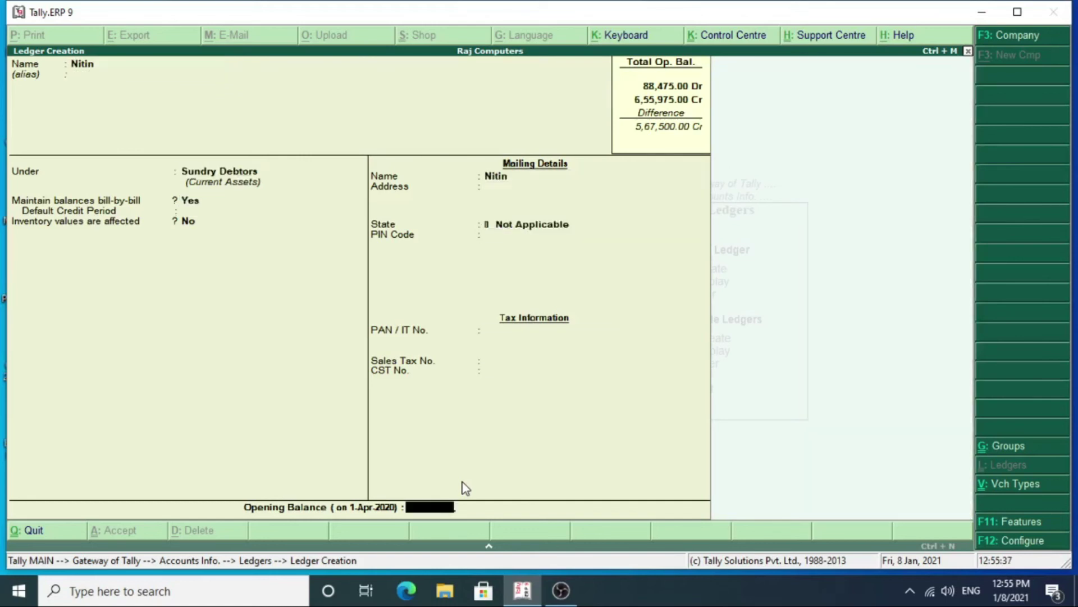
Step: Set the third debtor's opening balance to 17,500 Dr and save the ledger without a bill-wise breakup
type("17500")
key("Return")
key("Return")
key("Return")
key("Return")
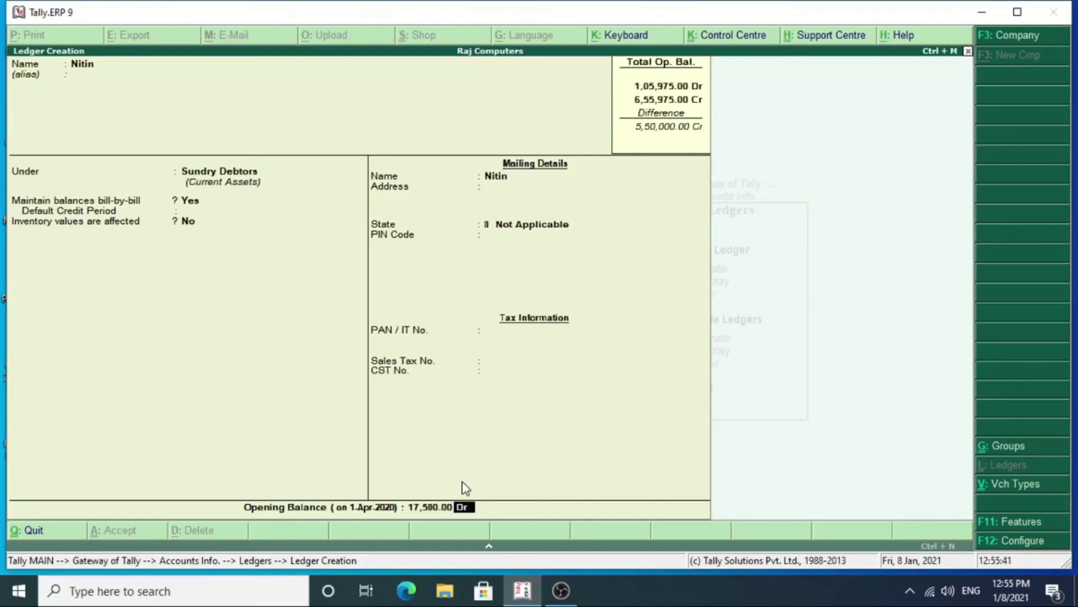
key("Return")
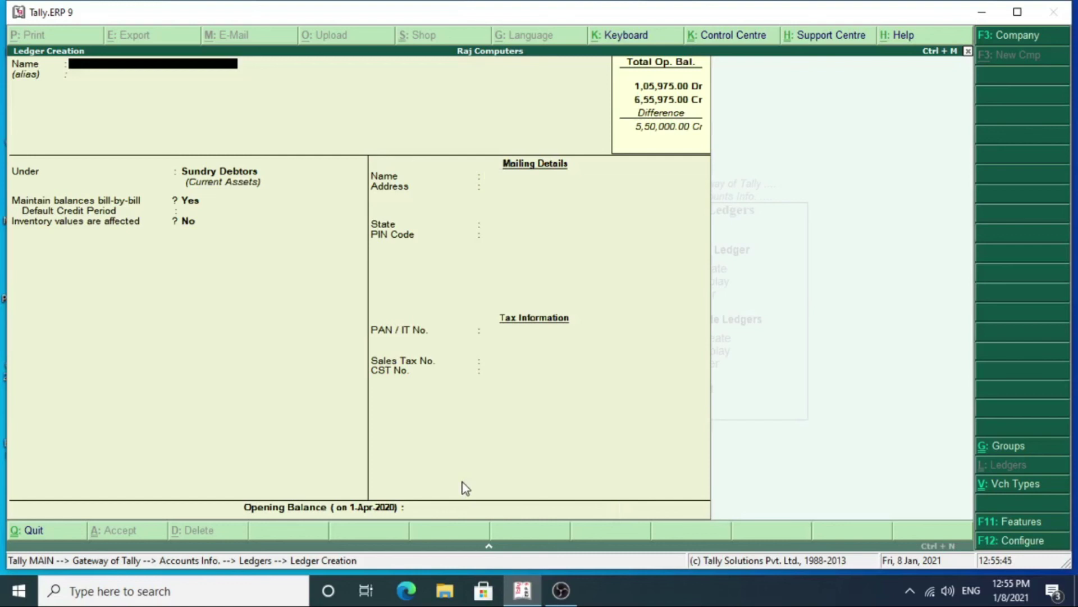
Step: Start a ledger named Opening Stock and place it under the Stock-in-Hand group
type("Opening Stock")
key("Return")
key("Return")
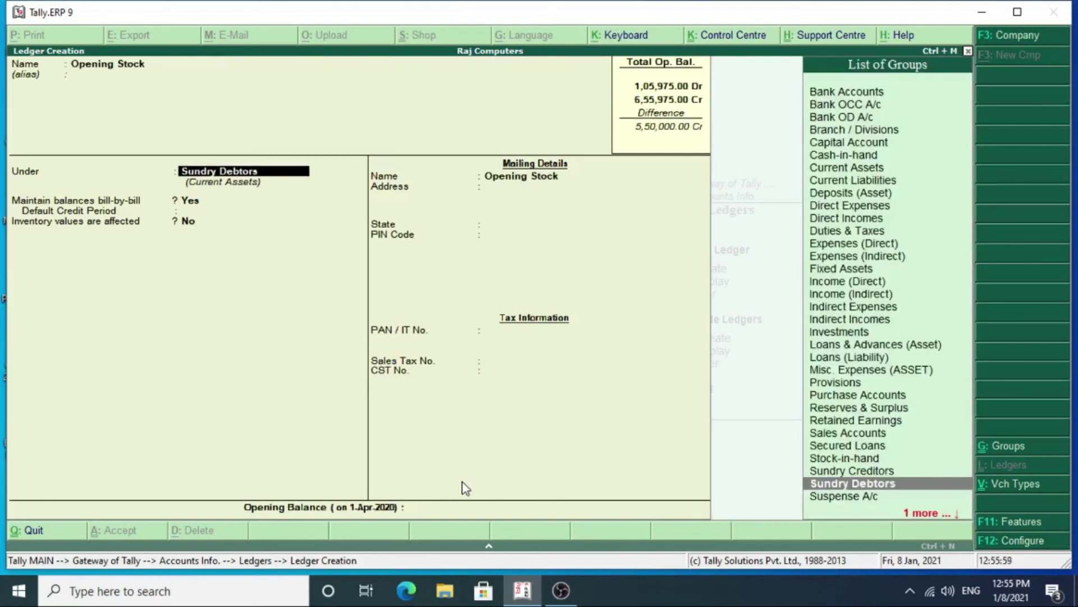
type("Stoc")
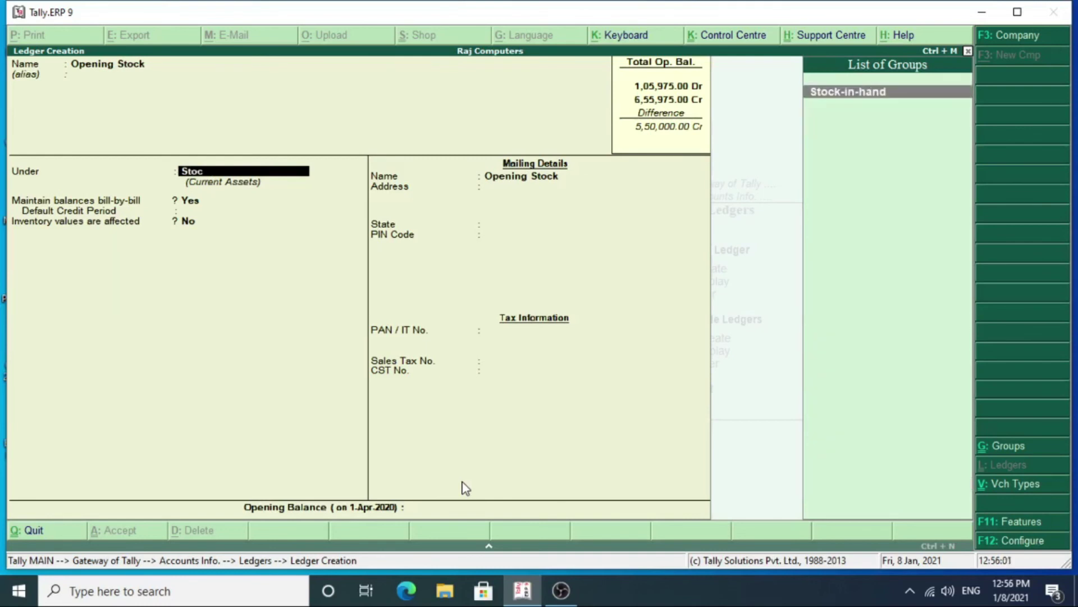
type("k")
type(" in Hand")
key("Return")
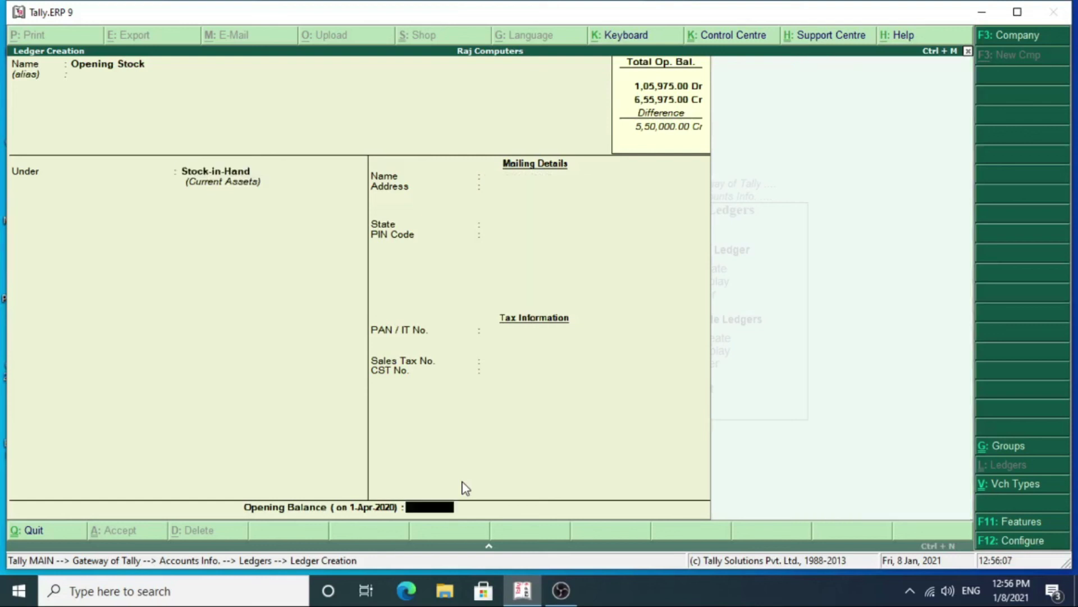
Step: Set the Opening Stock ledger's opening balance to 4,40,000 Dr and save it
key("Return")
key("Escape")
type("440000")
key("Return")
key("Return")
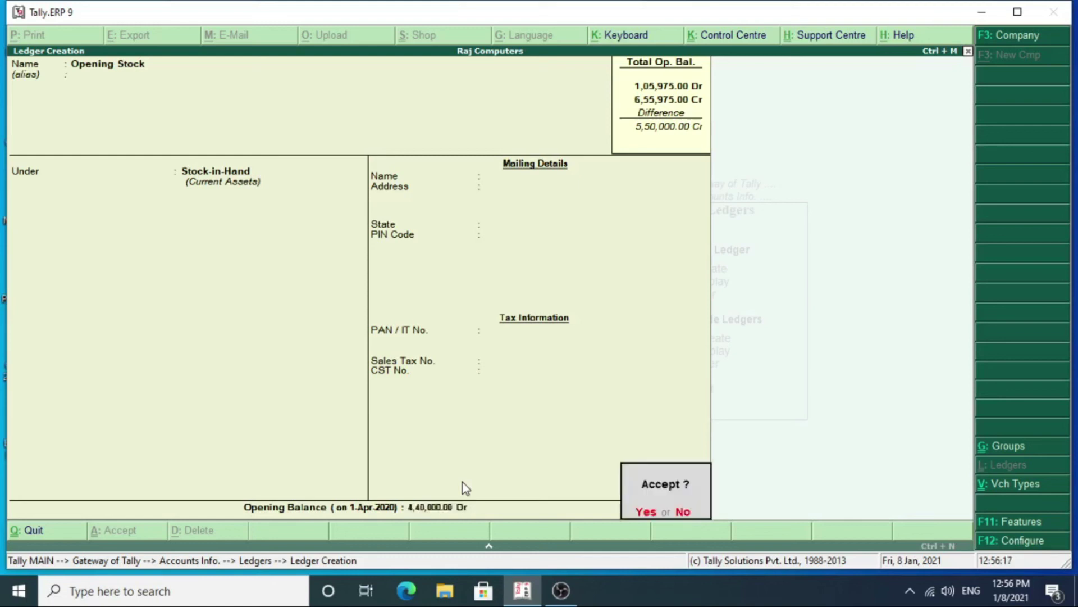
key("Return")
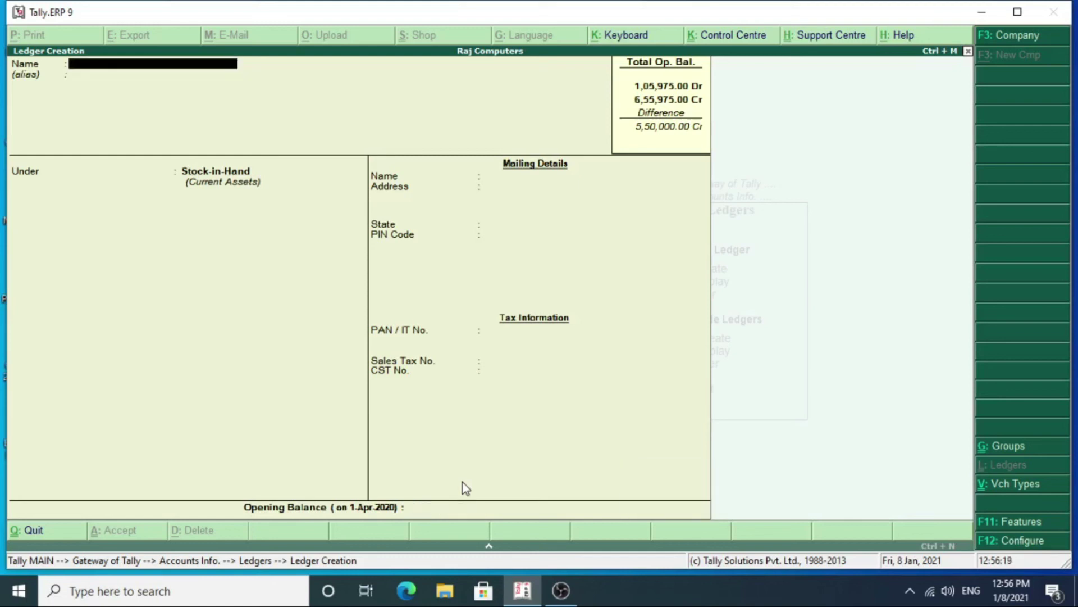
Step: Start a ledger named Machinery and place it under the Fixed Assets group
type("Machinerty")
key("Return")
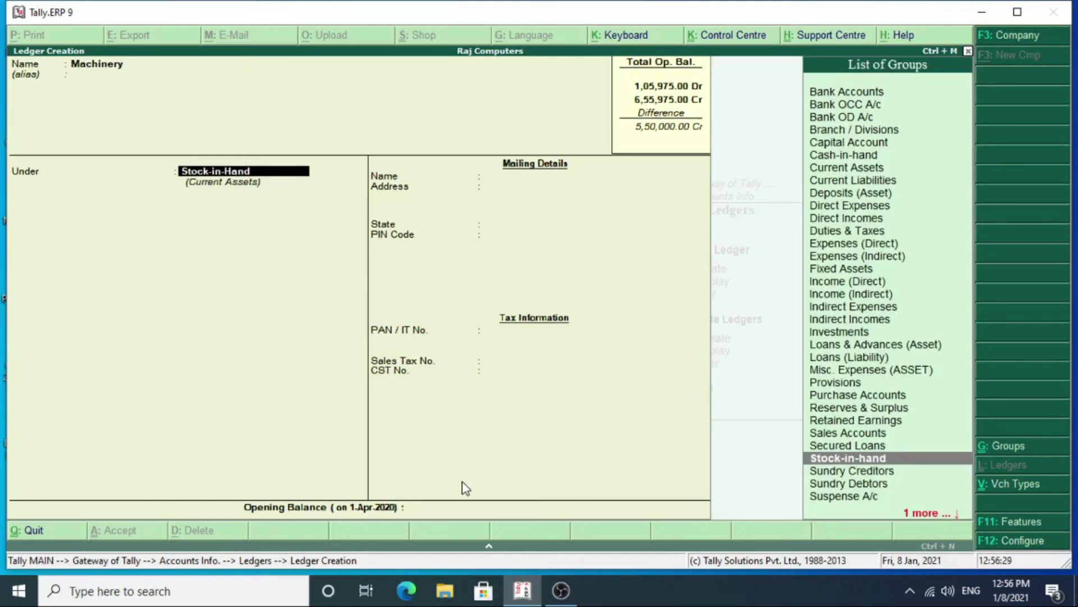
type("Fixe")
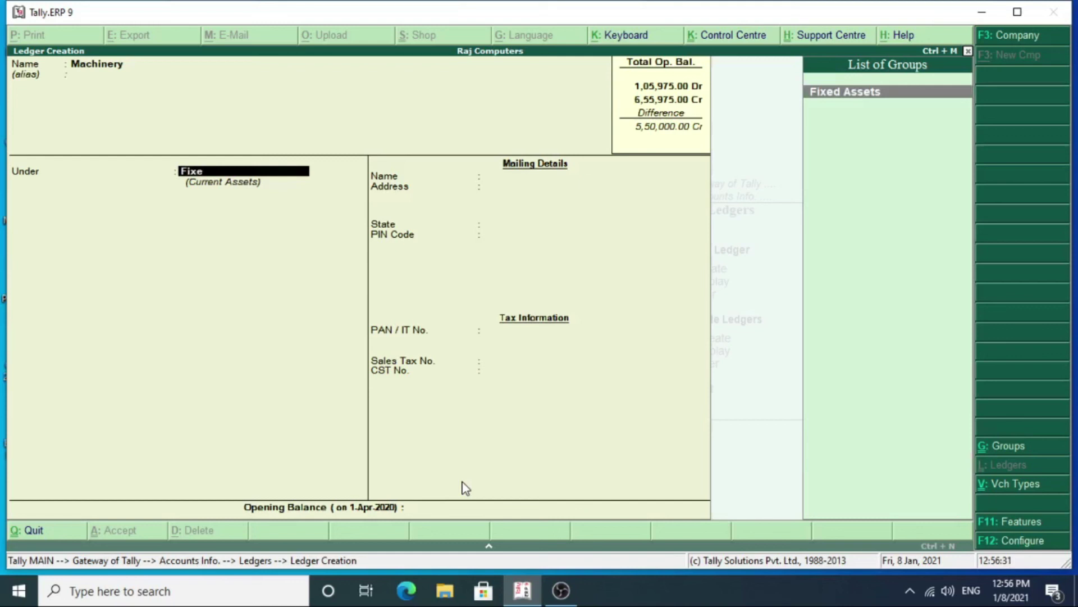
type("d Assets")
key("Return")
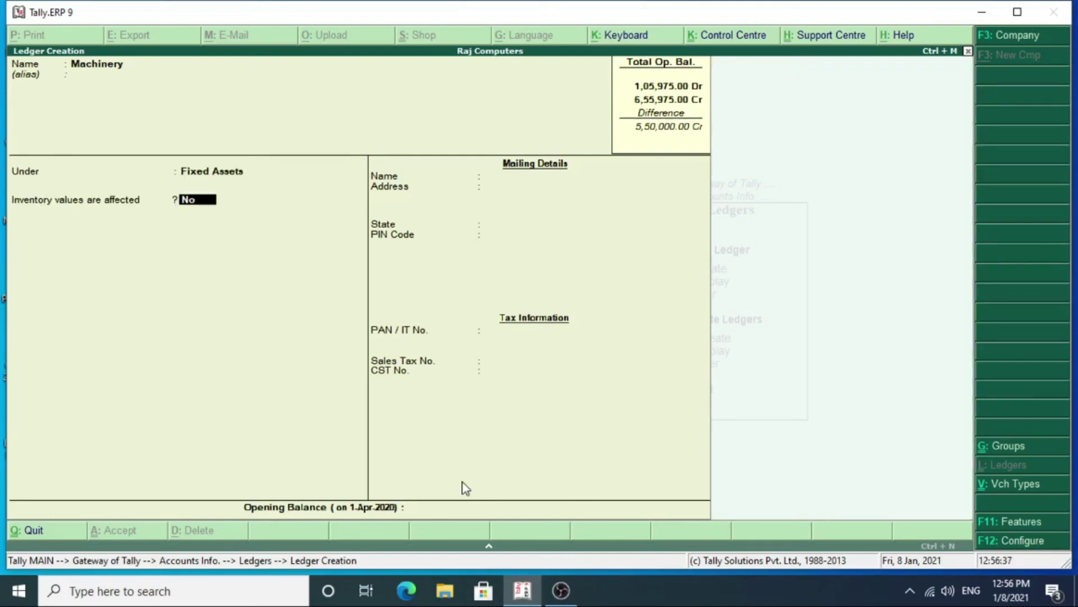
Step: Keep inventory values unaffected for Machinery, save it with an opening balance of 1,10,000 Dr, and return to the Gateway of Tally
key("Return")
type("1")
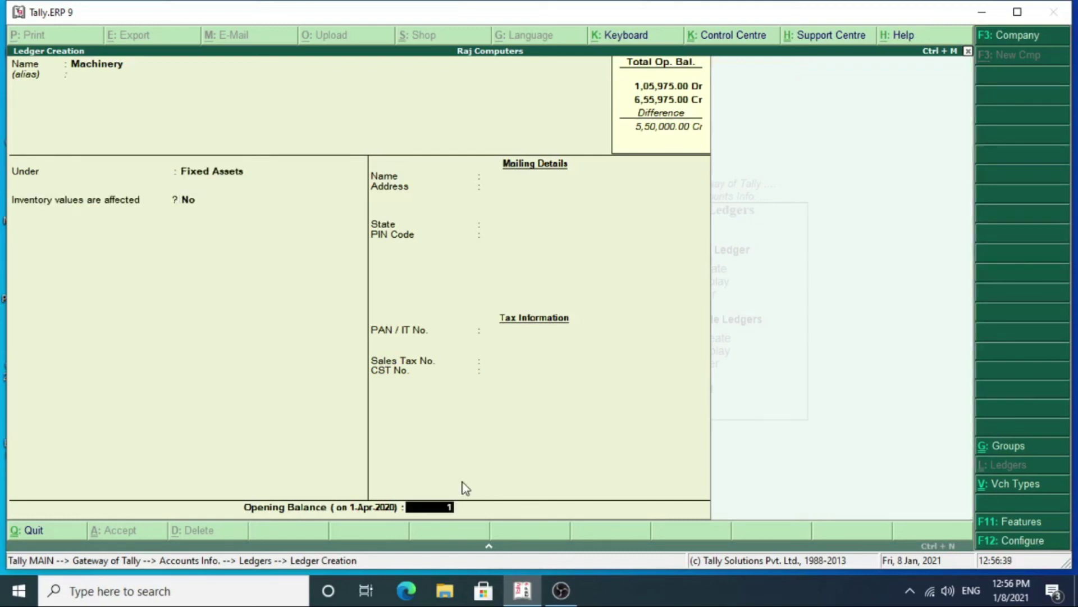
type("12")
key("BackSpace")
type("0000")
key("Return")
key("Return")
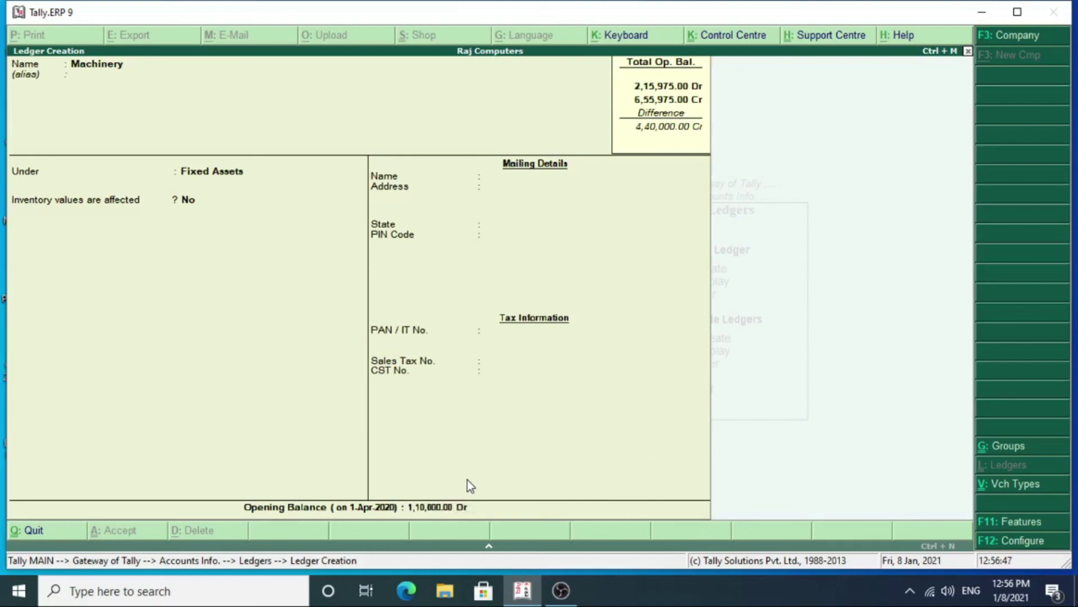
key("Escape")
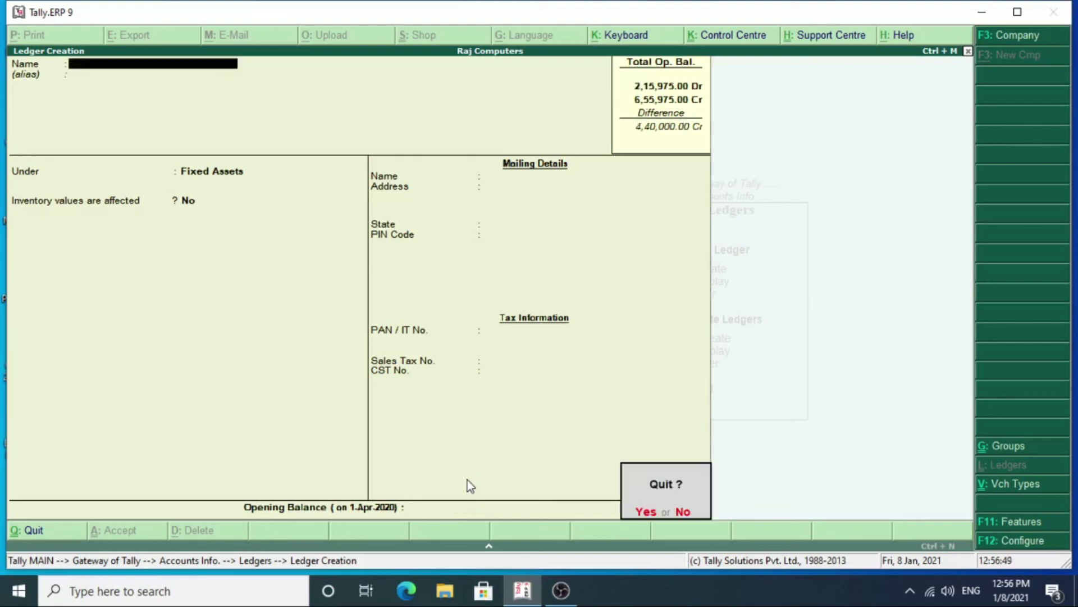
key("Return")
key("Escape")
key("Escape")
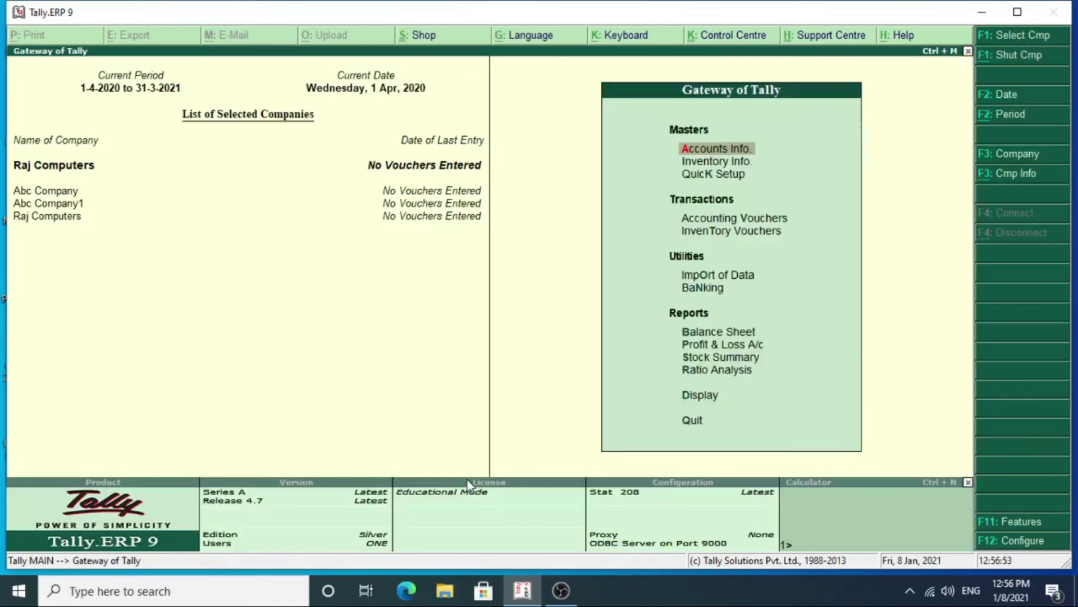
Step: Display the company's Trial Balance, examine its group balances and opening balance difference, and return to the Gateway of Tally
key("Down")
key("Down")
key("Down")
key("Down")
key("Down")
key("Down")
key("Down")
key("Down")
key("Down")
key("Down")
key("Down")
key("Down")
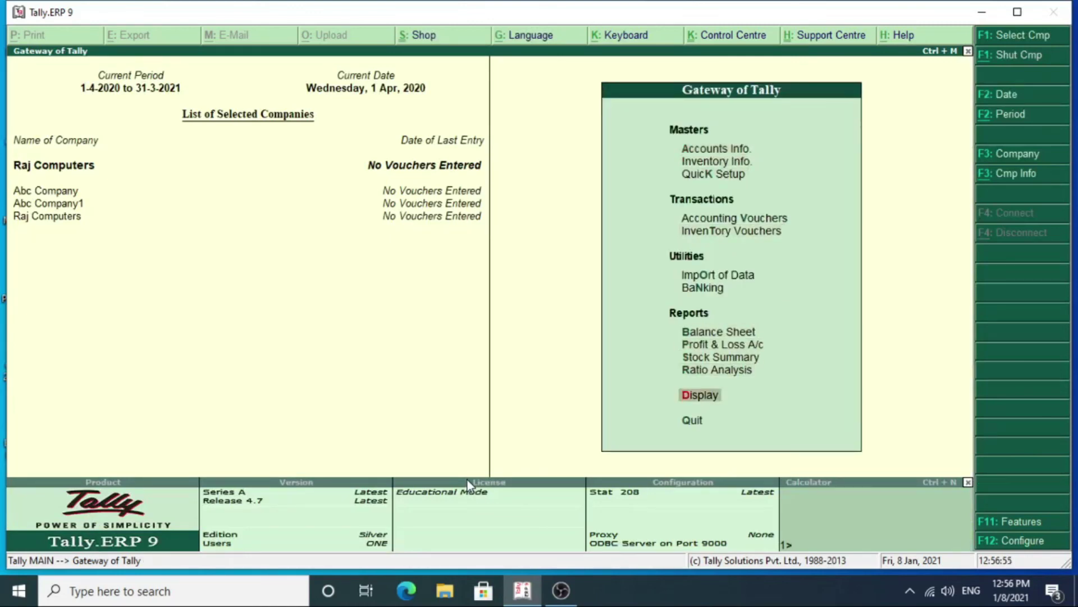
key("Return")
key("Return")
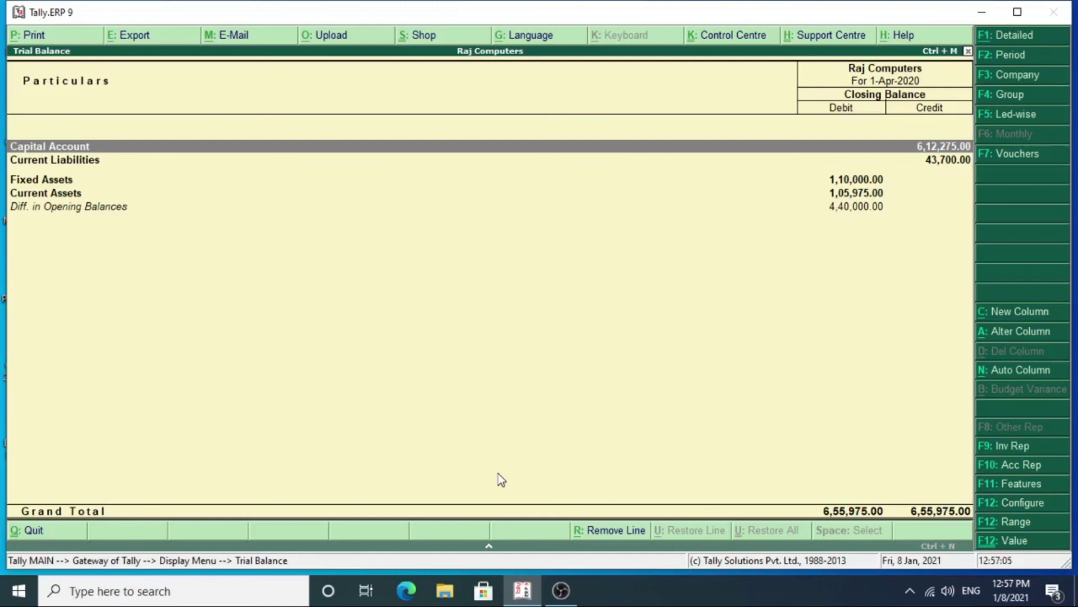
key("Escape")
key("Escape")
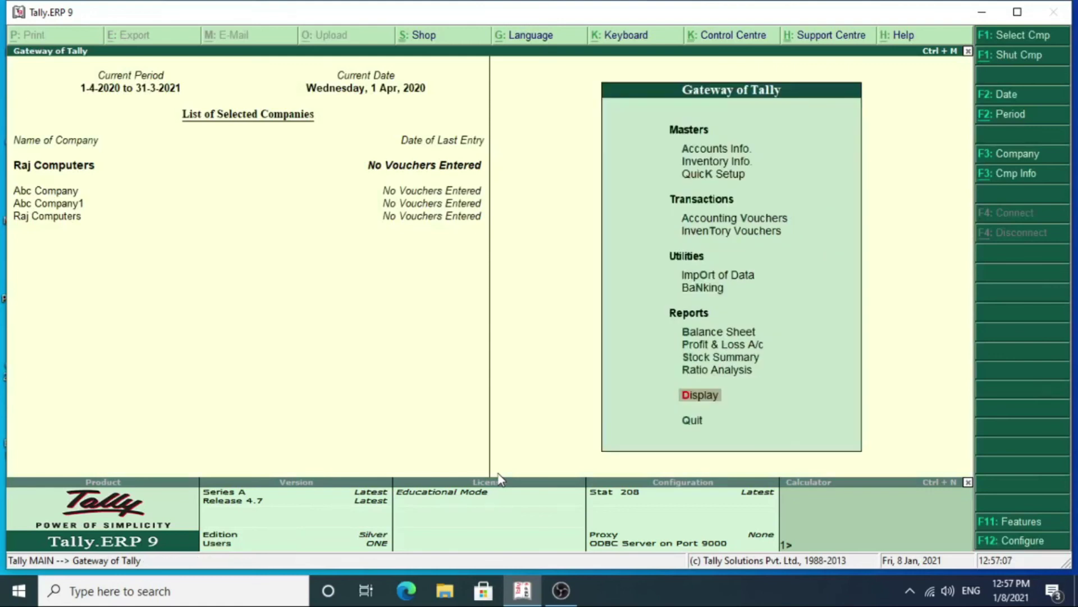